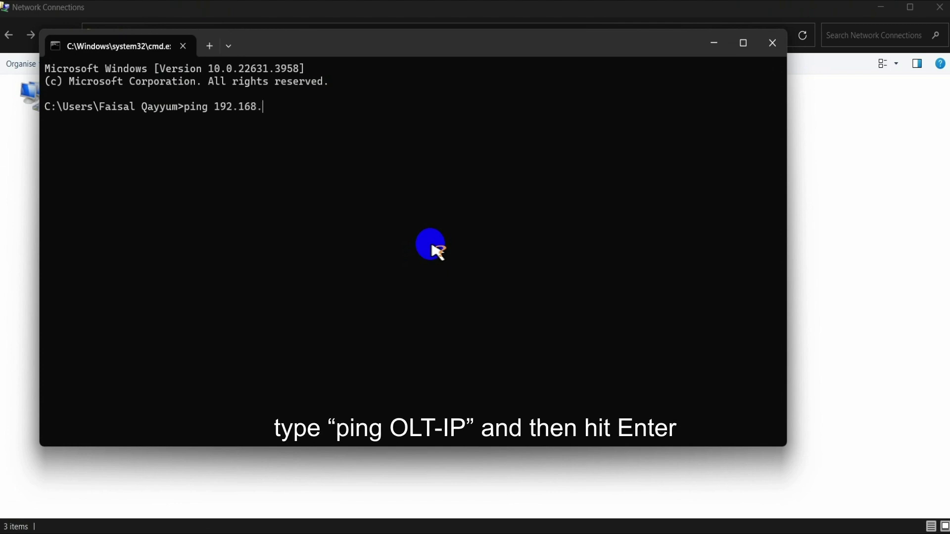
Step: Ping 192.168.99.1, then load the OLT login page at 192.168.99.1 in Edge
text(1)
key(Return)
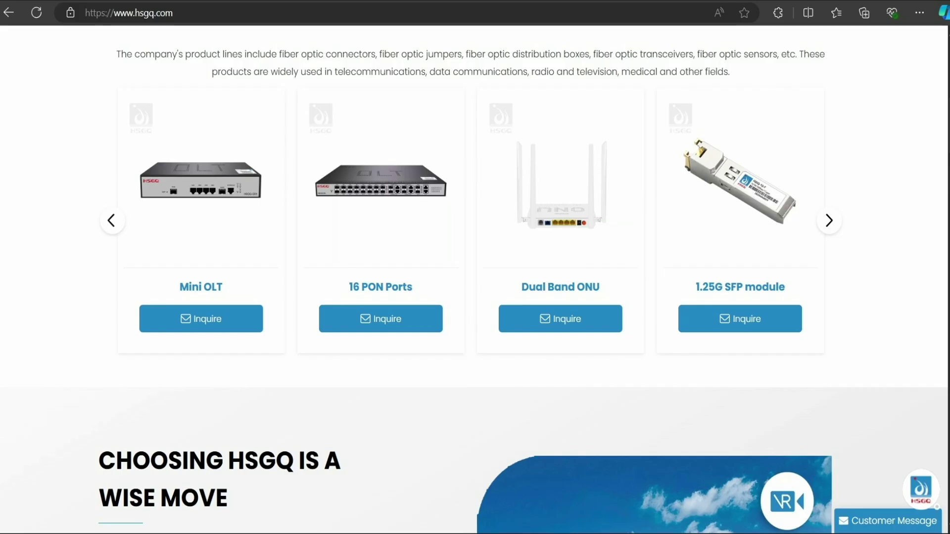
click(461, 10)
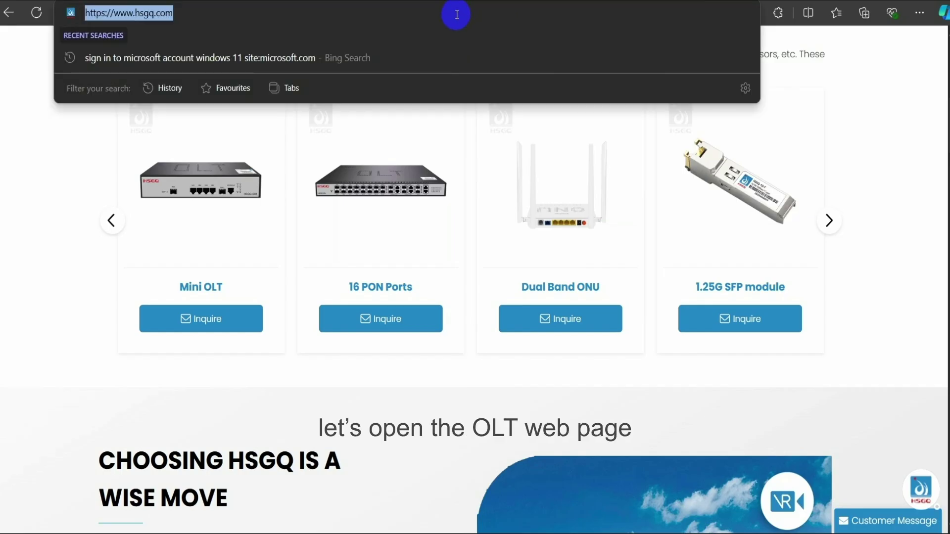
text(192.168)
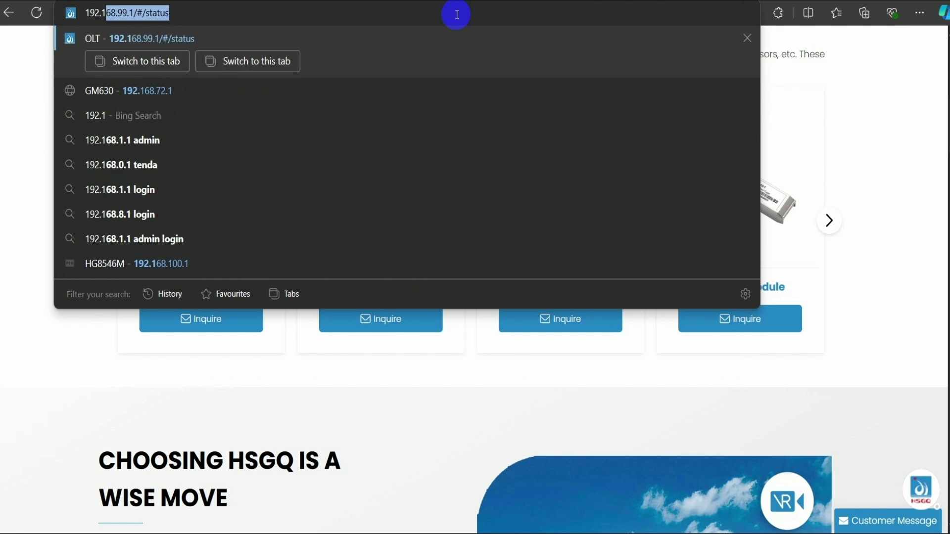
text(.99.1)
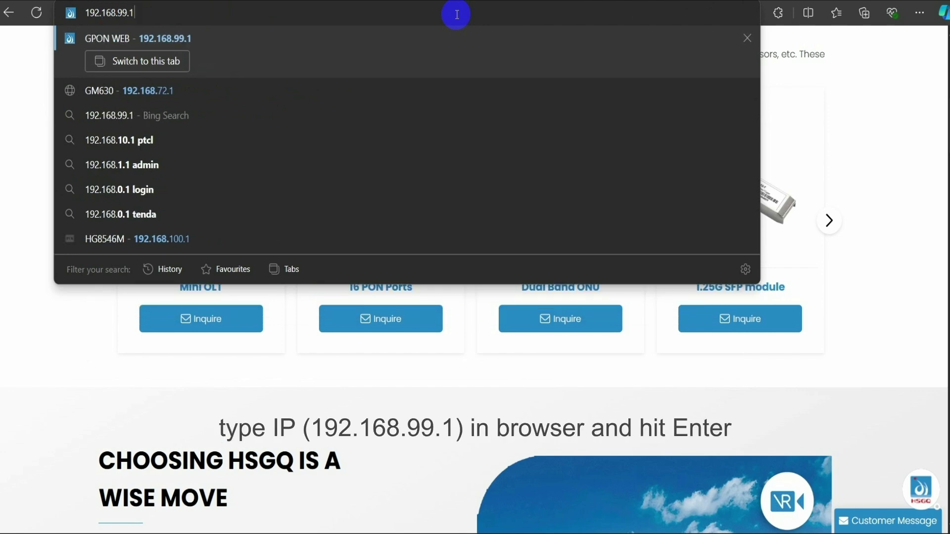
key(Return)
Step: Log in with the saved credentials and open Advanced > System > Network Interface
click(534, 169)
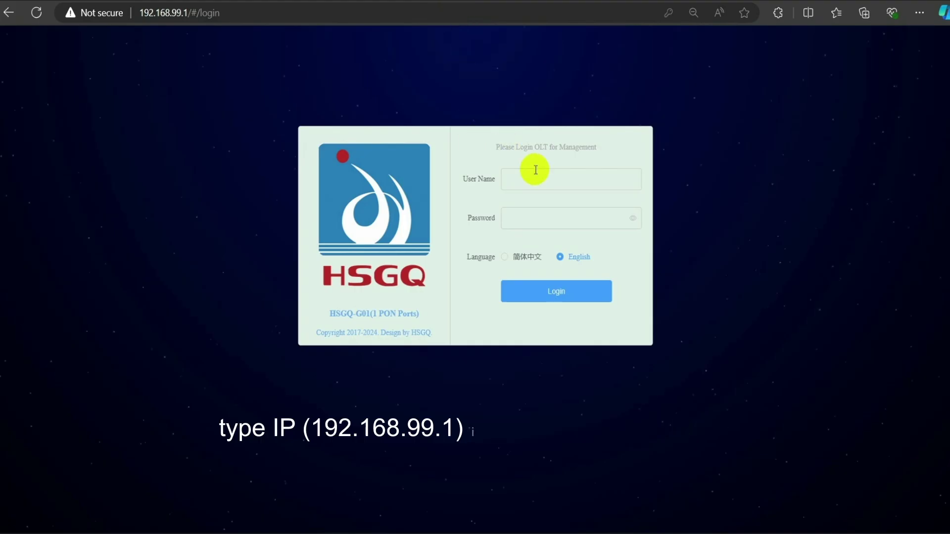
click(537, 227)
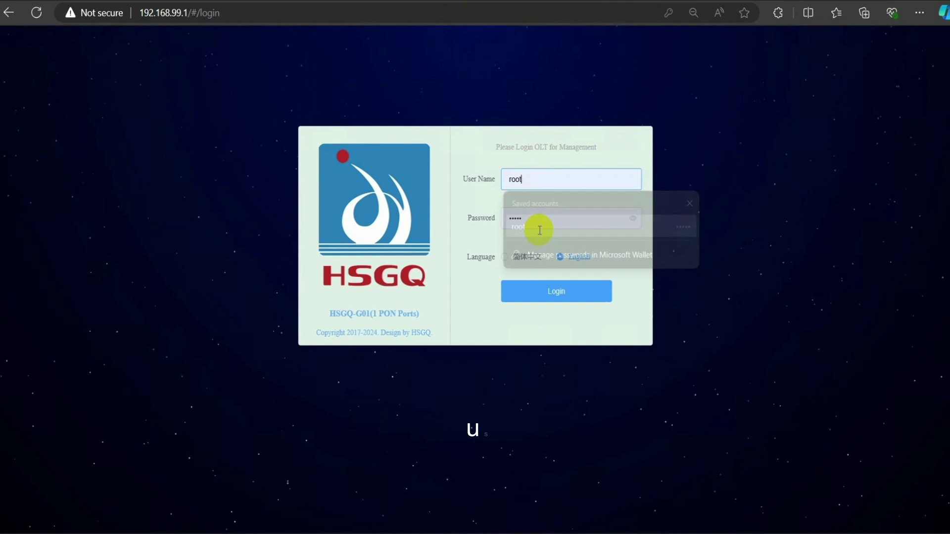
click(560, 288)
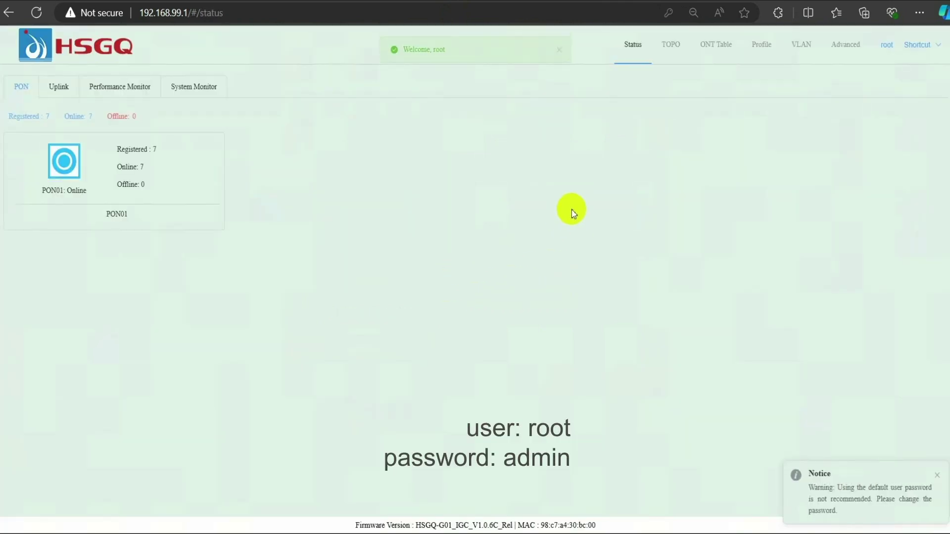
click(846, 45)
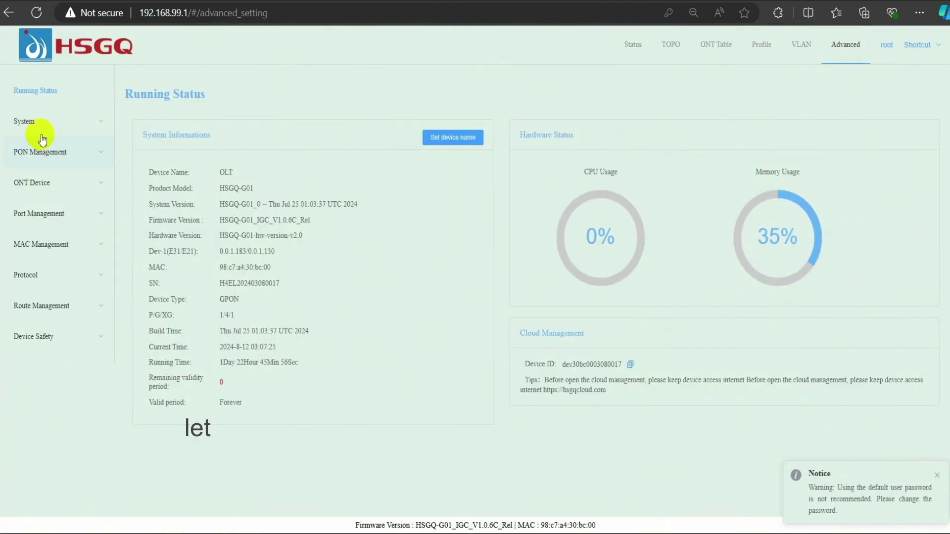
click(30, 123)
click(39, 154)
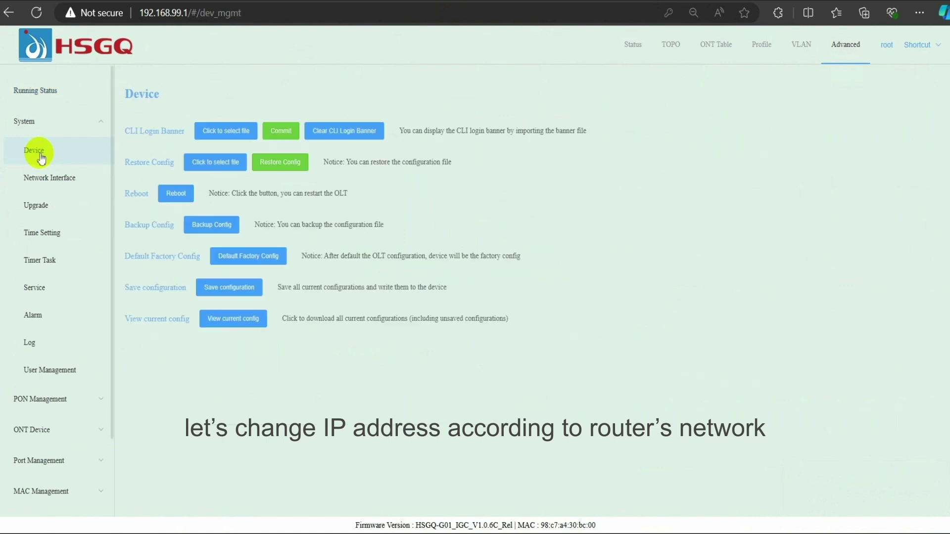
click(44, 183)
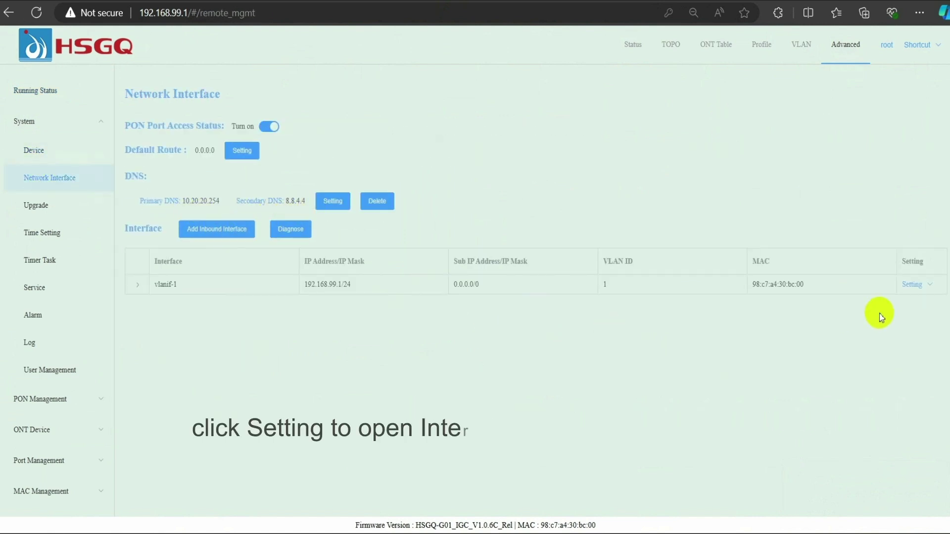
Step: Change the vlanif-1 IP address to 10.20.20.218 and apply it
click(912, 284)
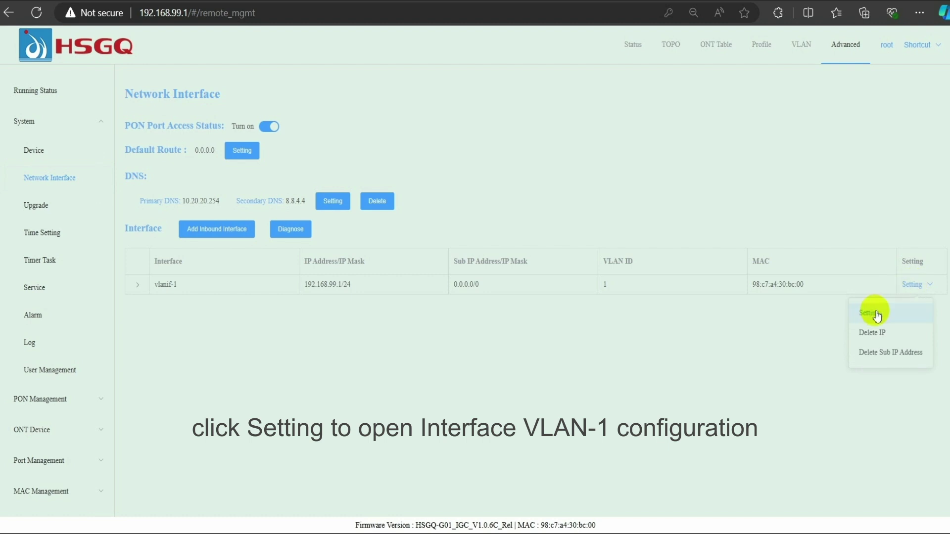
click(874, 313)
drag(455, 222, 354, 232)
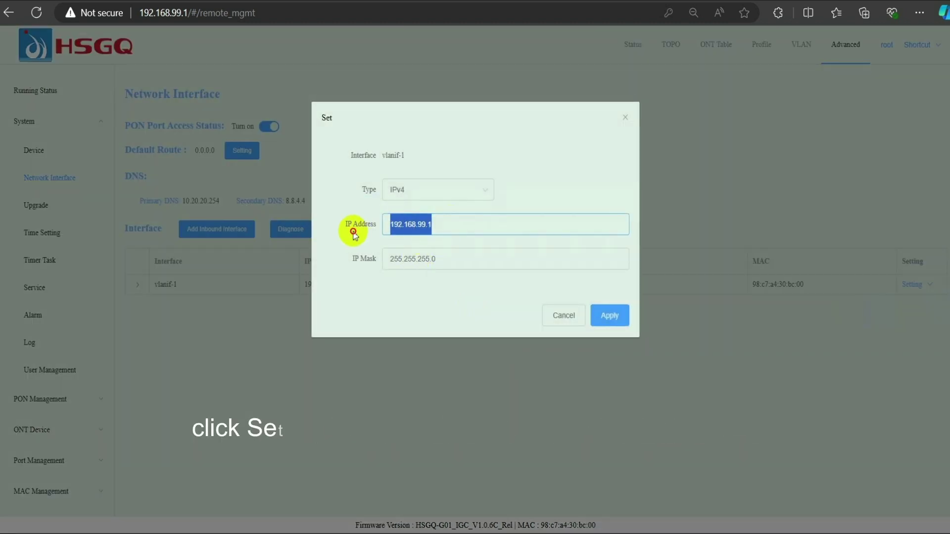
text(10.20.20.218)
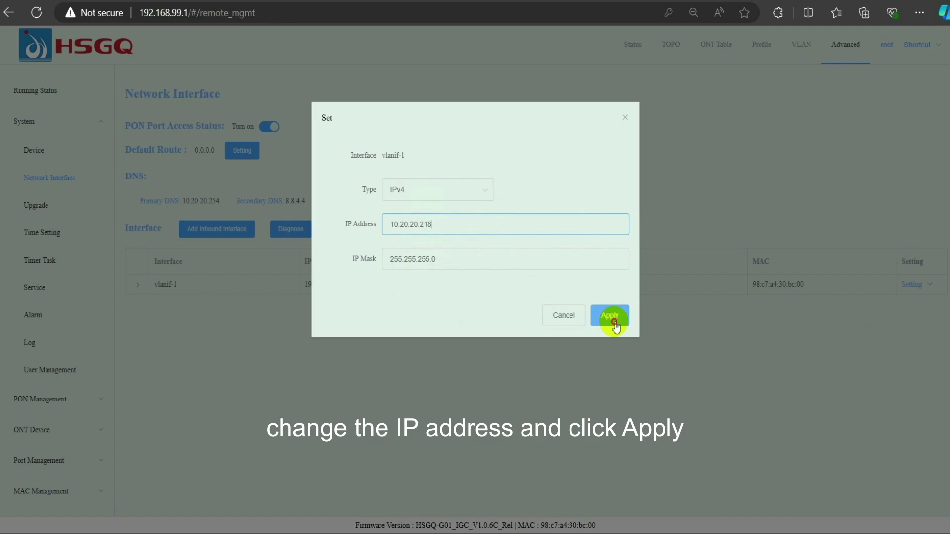
click(613, 323)
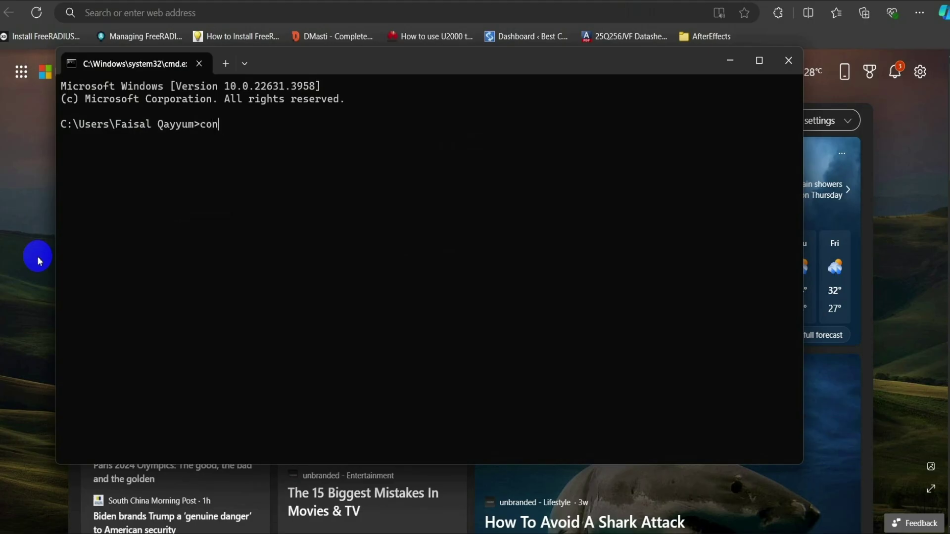
Step: Add 10.20.20.217 with mask 255.255.255.0 as an extra Ethernet IPv4 address via control netconnections
text(ections)
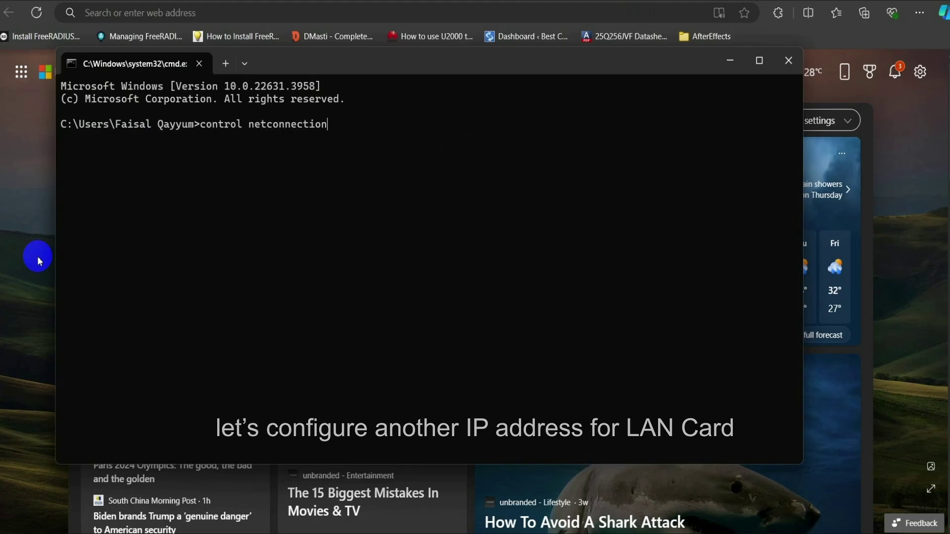
key(Return)
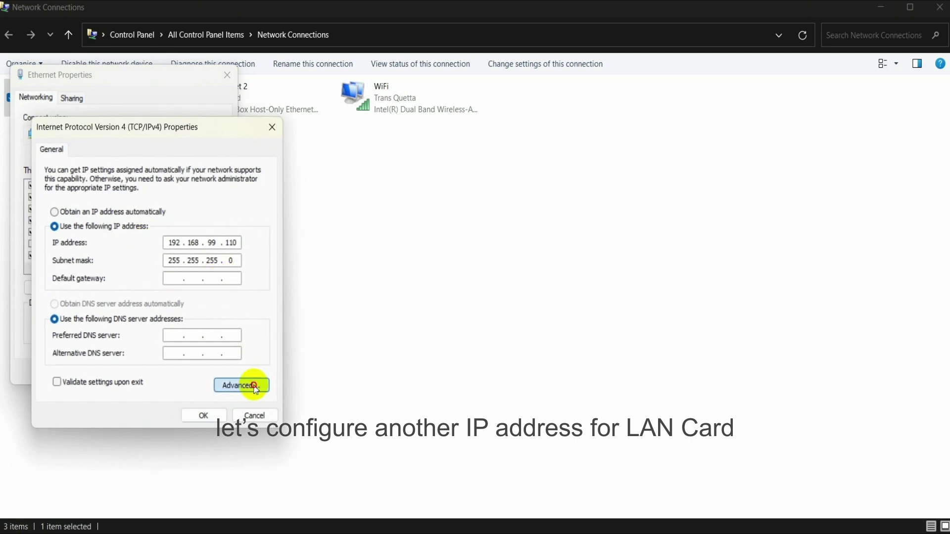
click(243, 381)
click(145, 251)
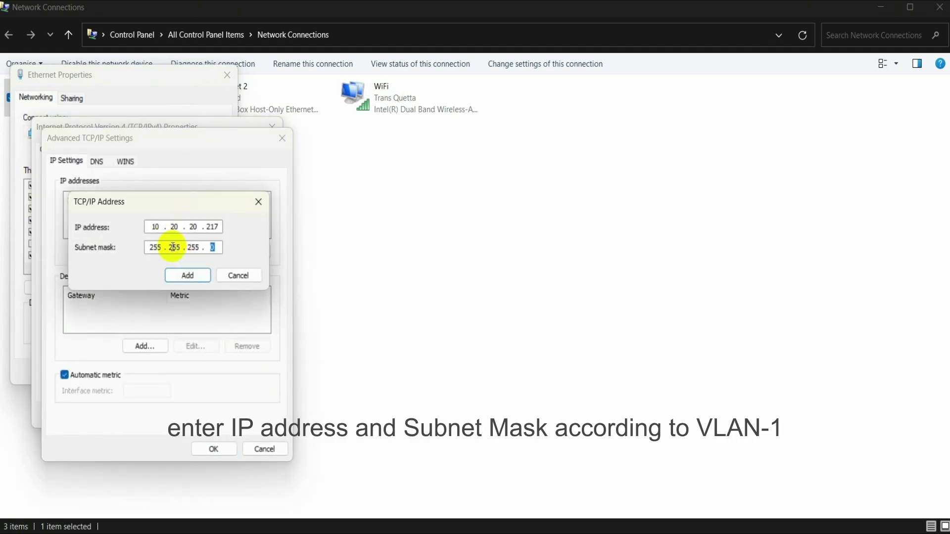
click(187, 275)
click(213, 448)
click(163, 386)
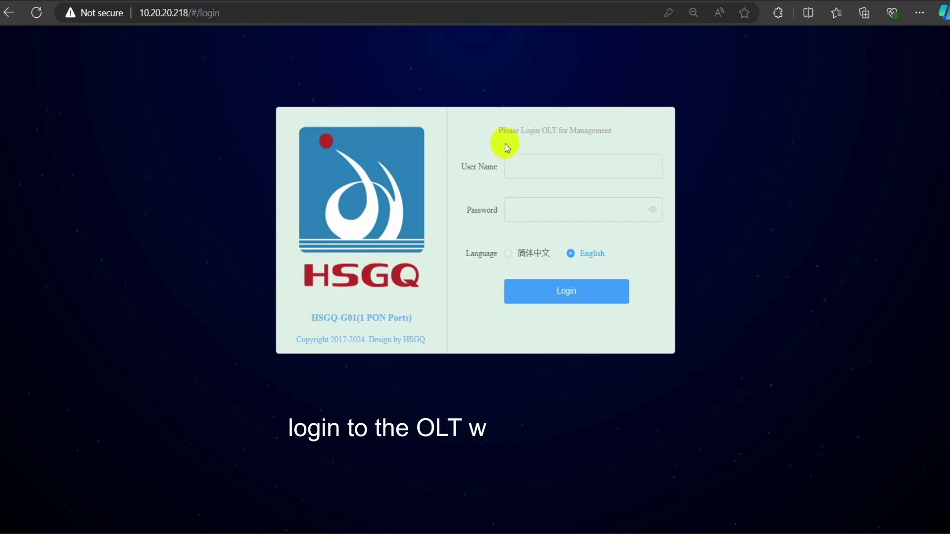
Step: Log in at 10.20.20.218 with the saved account and open Advanced > System > Network Interface
click(532, 159)
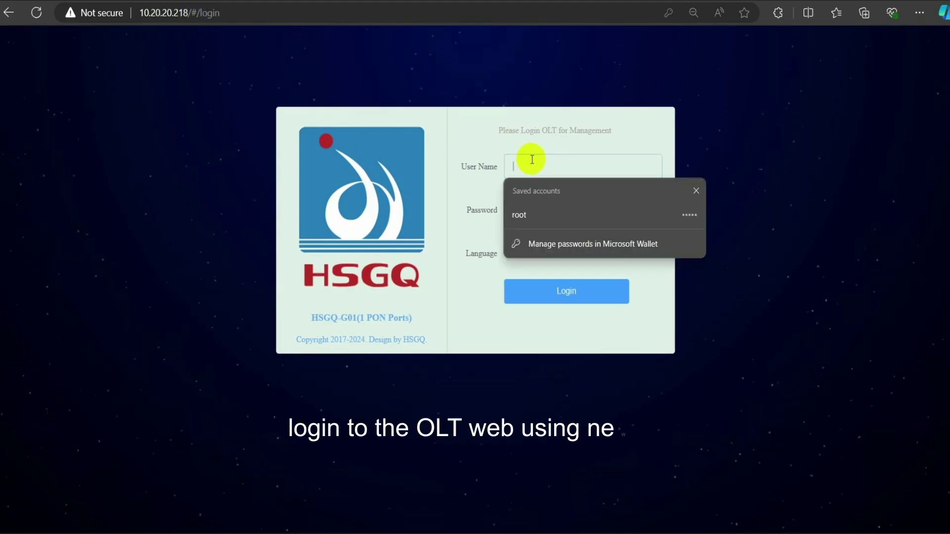
click(536, 217)
click(551, 292)
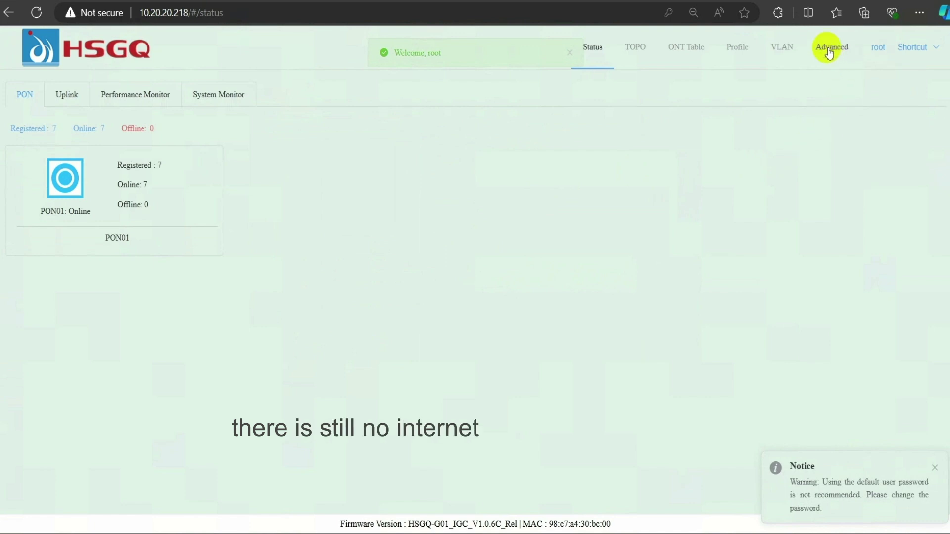
click(828, 47)
click(33, 144)
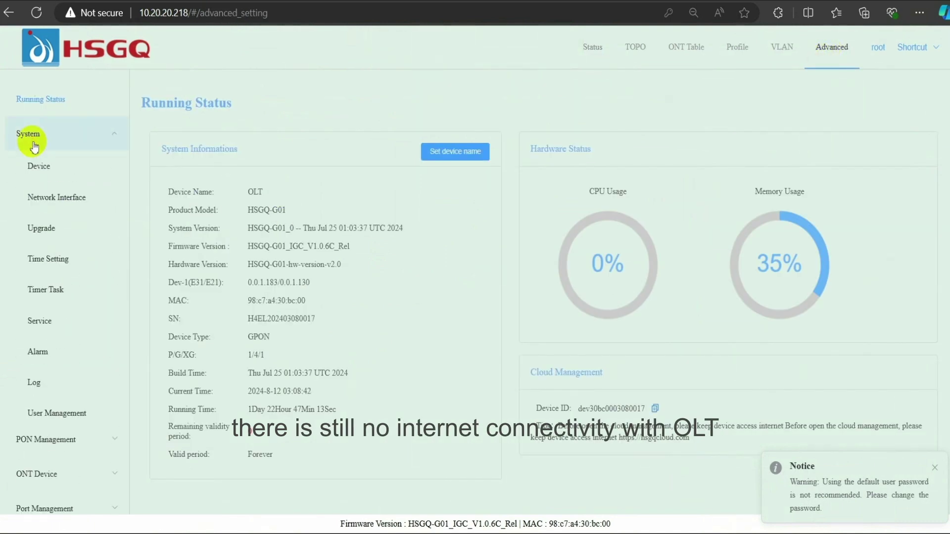
click(67, 197)
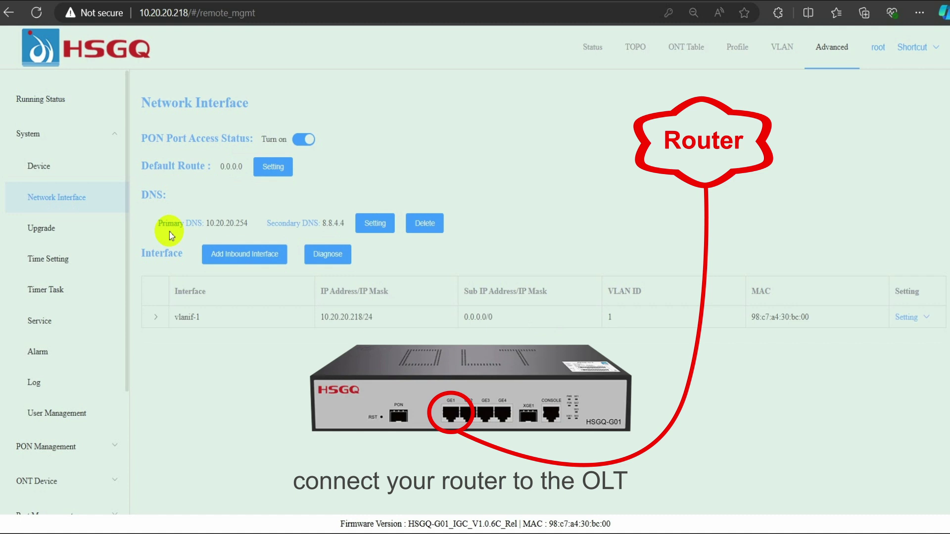
Step: Run a Diagnose ping test to the router at 10.20.20.254
click(330, 254)
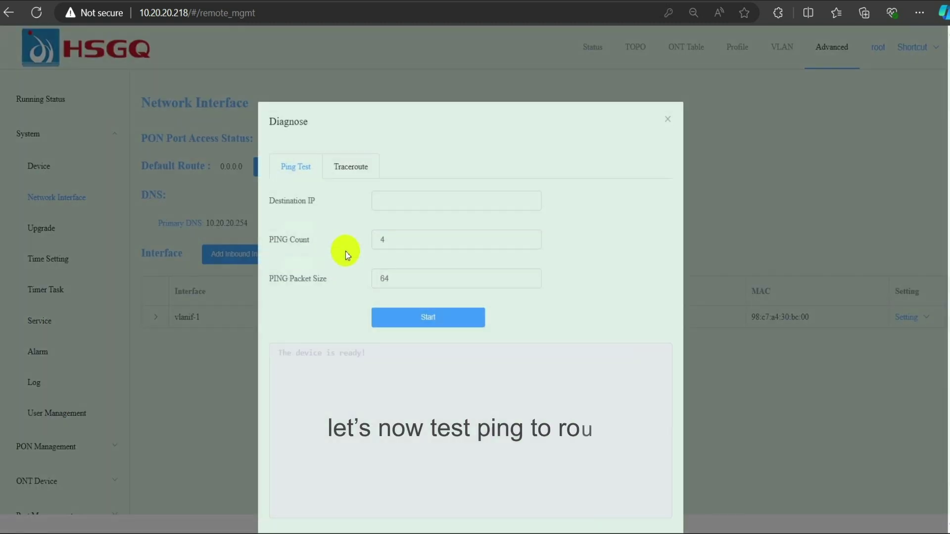
click(404, 206)
text(10.20.20.254)
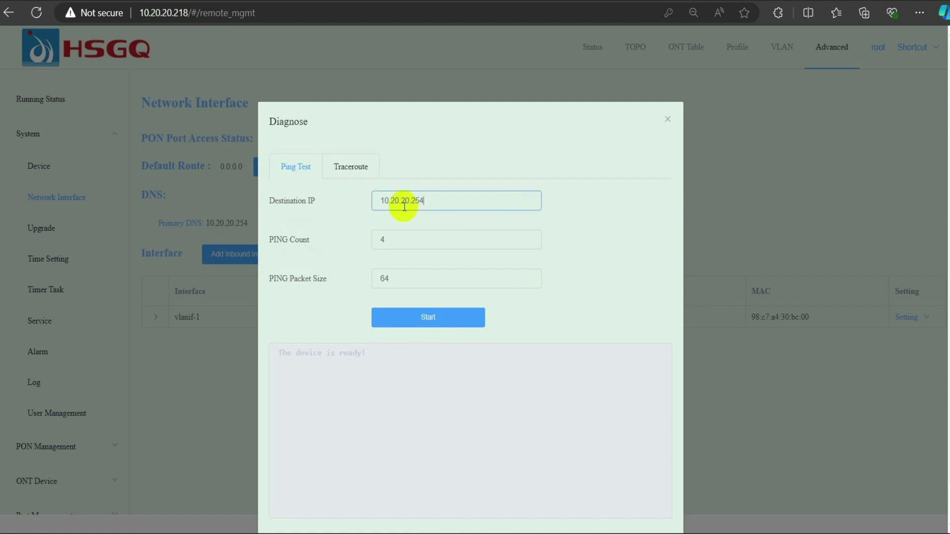
click(430, 318)
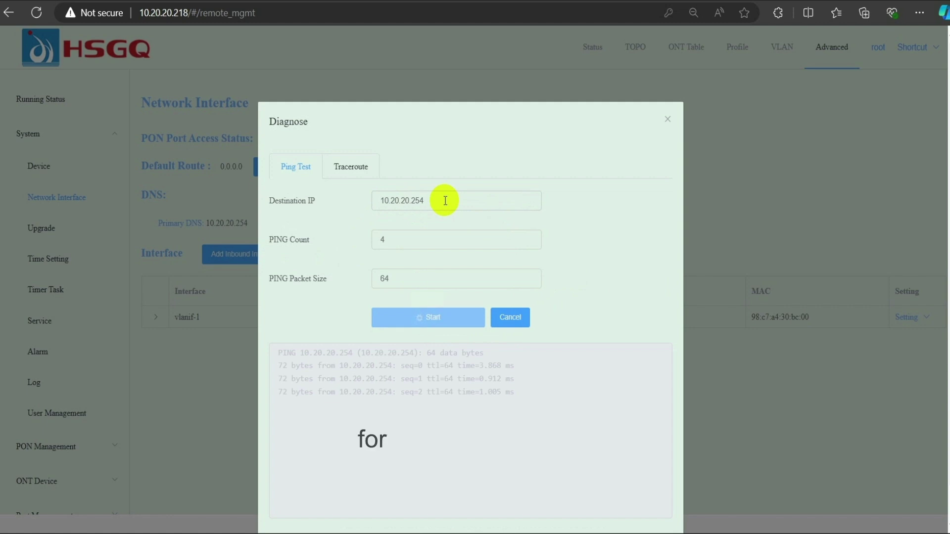
Step: Ping 8.8.4.4 instead, which reports the network unreachable
drag(445, 201, 368, 206)
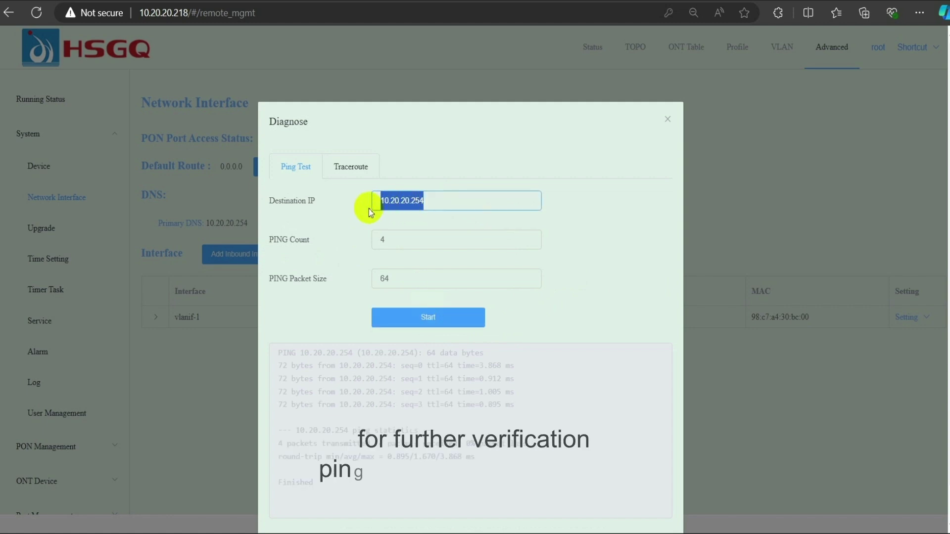
text(8.8.4.4)
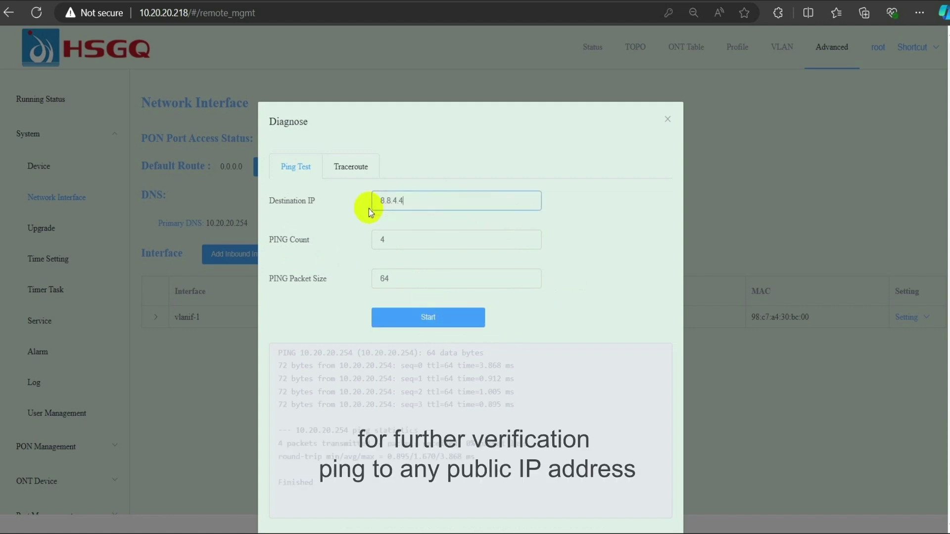
click(426, 329)
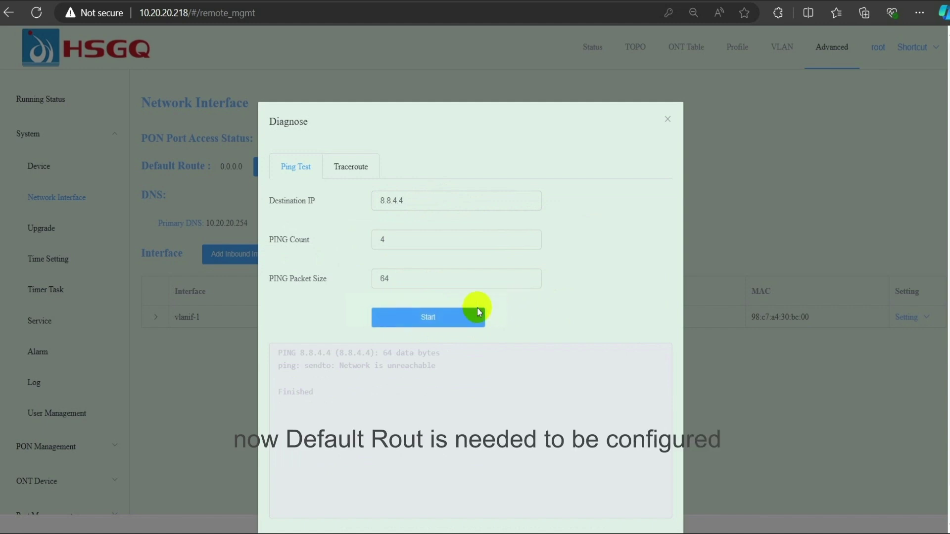
Step: Replace the 0.0.0.0 default route with 10.20.20.254 and apply it
click(667, 121)
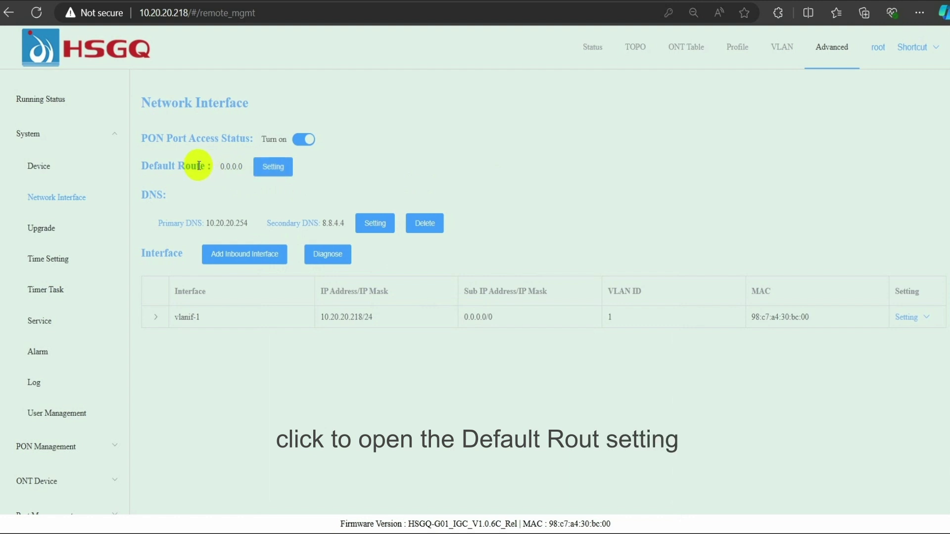
click(267, 166)
click(422, 287)
drag(421, 286, 364, 296)
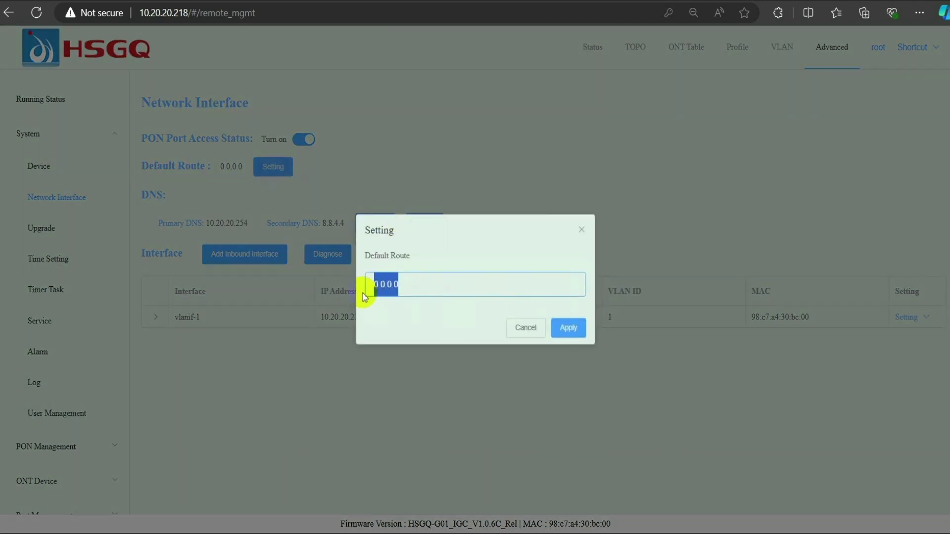
text(10)
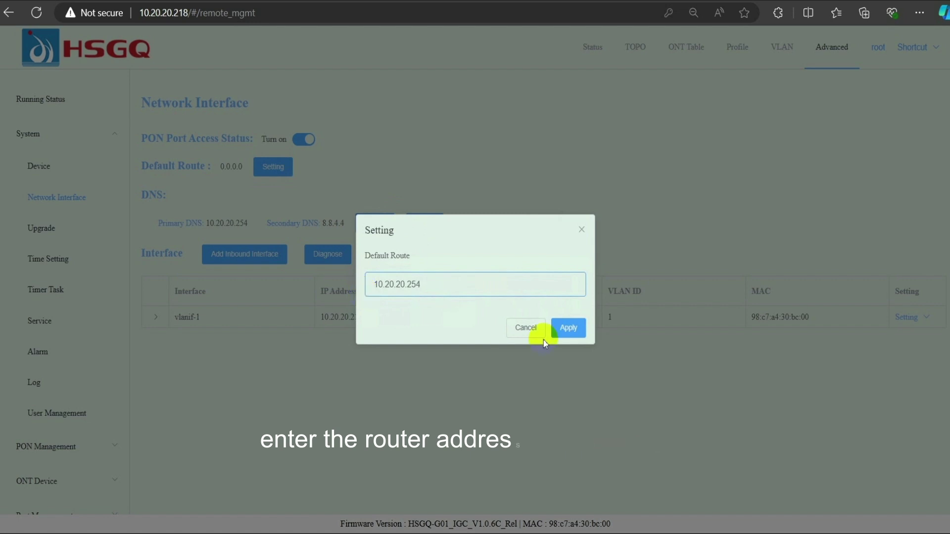
click(570, 328)
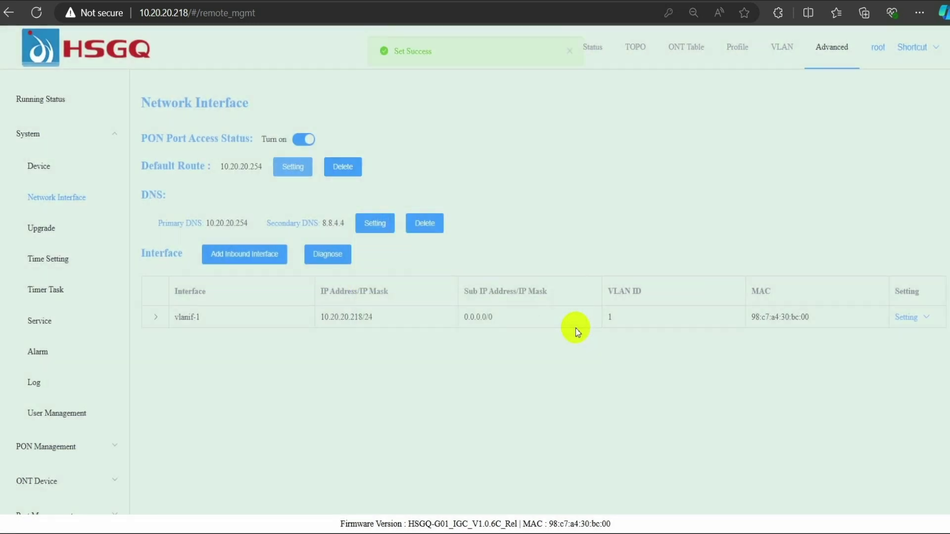
Step: Ping 8.8.4.4 from Diagnose, confirm 0% packet loss, and close the ping test
click(327, 254)
click(412, 194)
text(8)
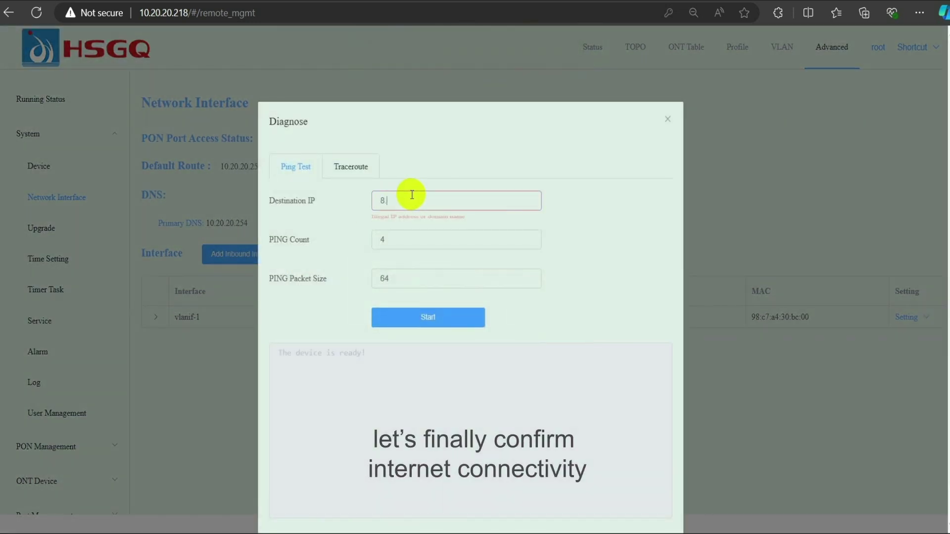
text(.8.4.4)
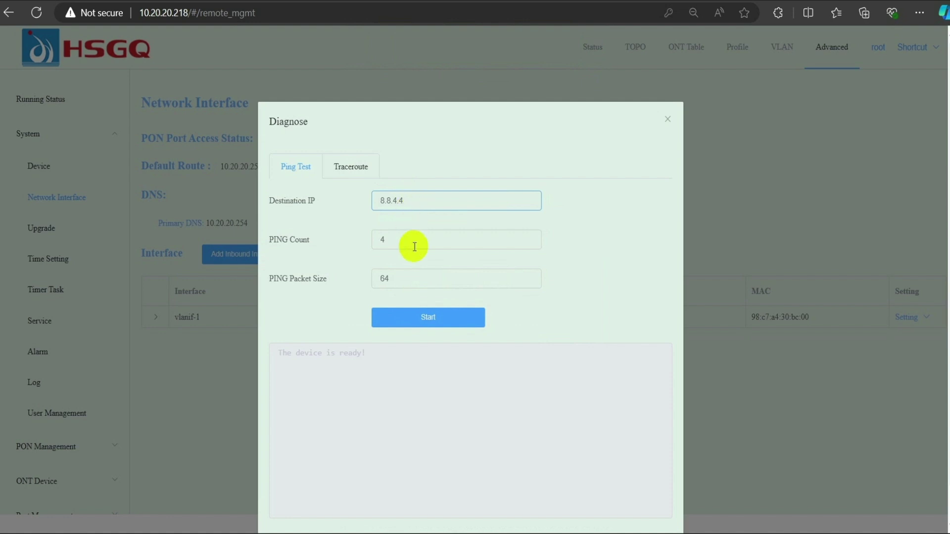
click(429, 319)
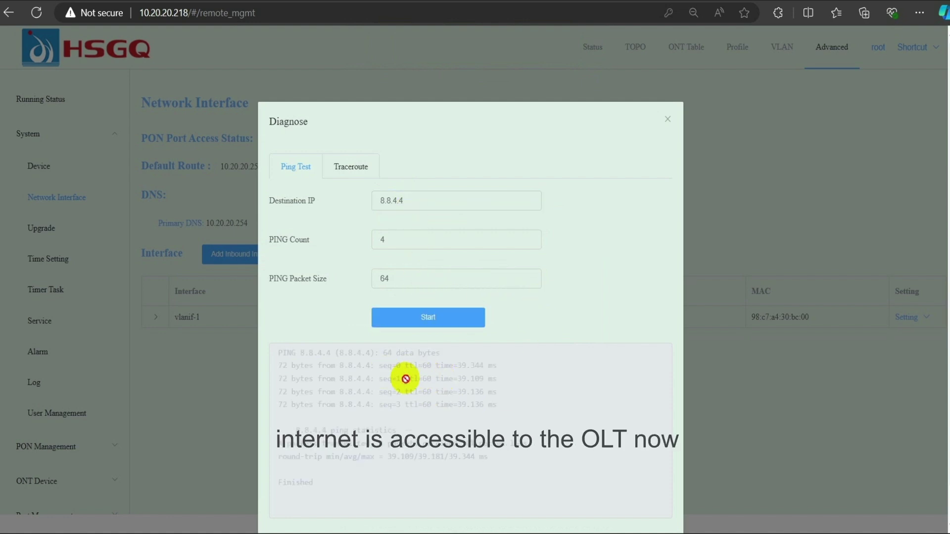
drag(398, 367, 496, 392)
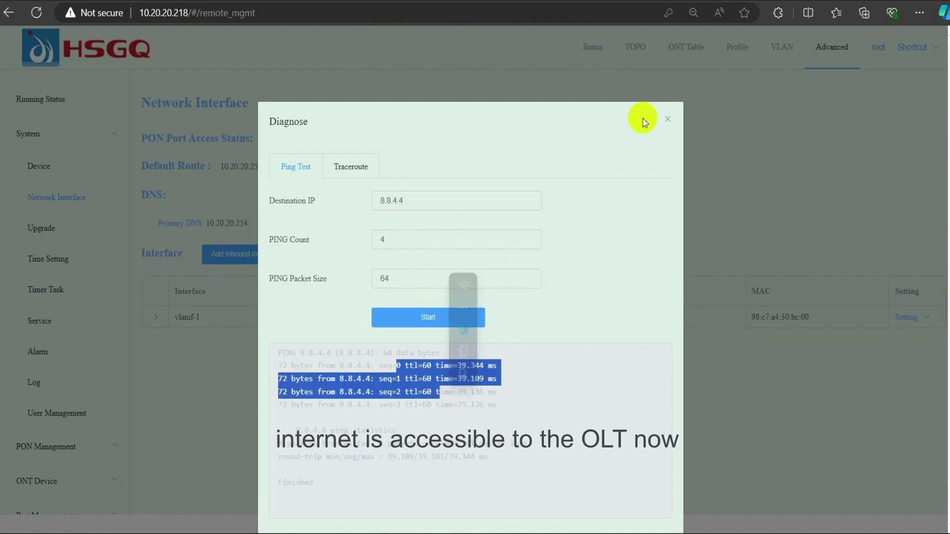
click(667, 120)
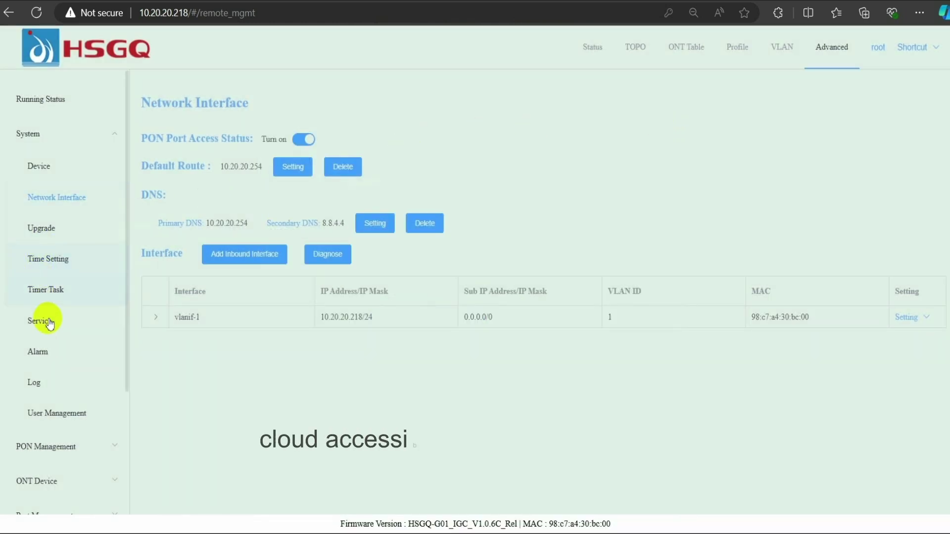
Step: Under Service > Cloud Management, set the Server node to Hong Kong node and apply
click(43, 321)
click(254, 145)
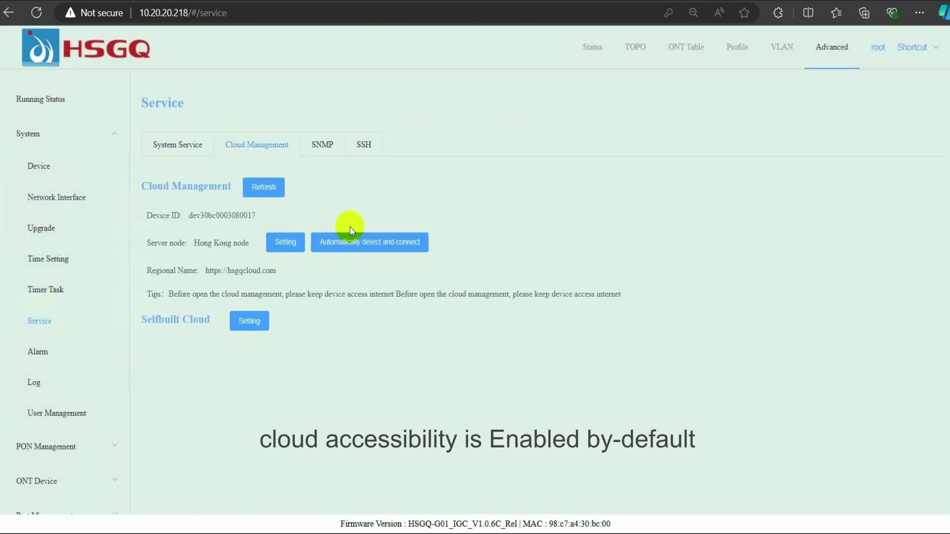
click(284, 241)
click(445, 165)
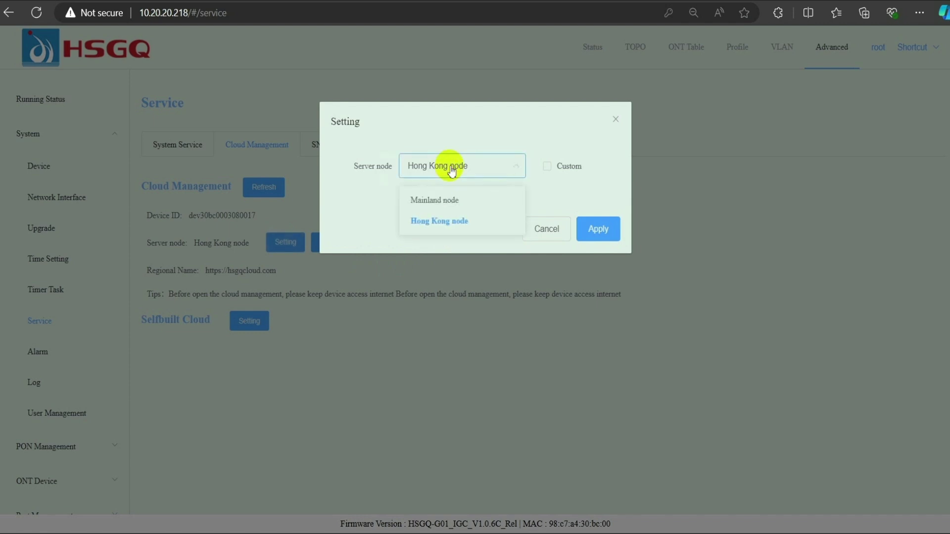
click(437, 224)
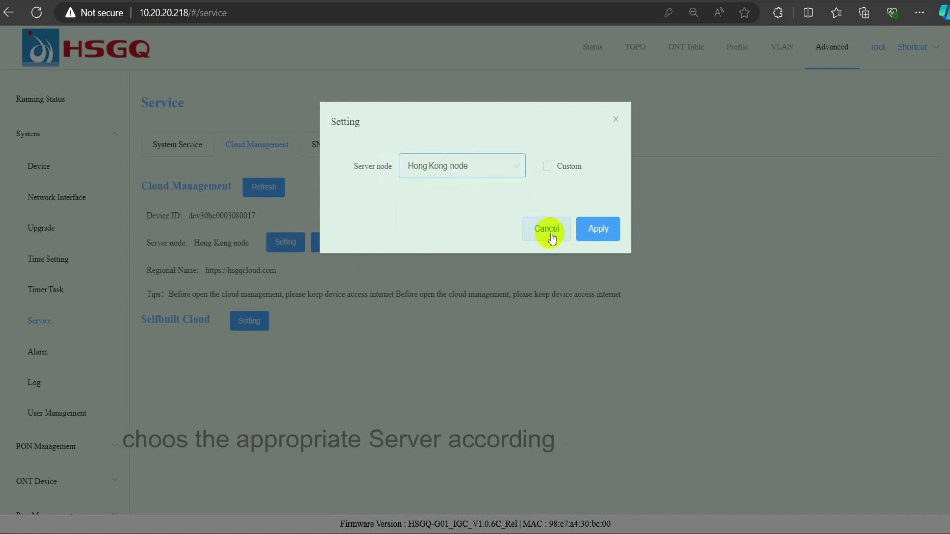
click(598, 229)
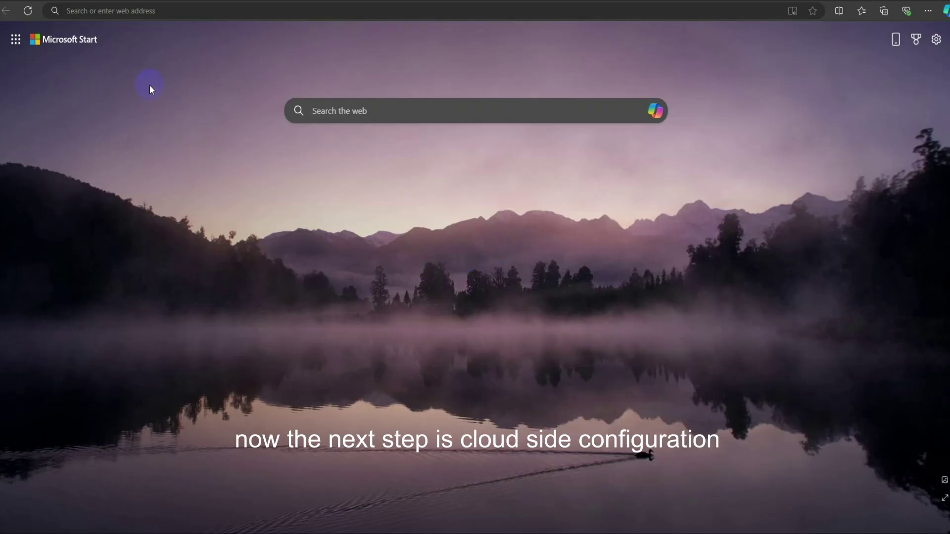
Step: Go to hsgqcloud.com in Edge
click(205, 11)
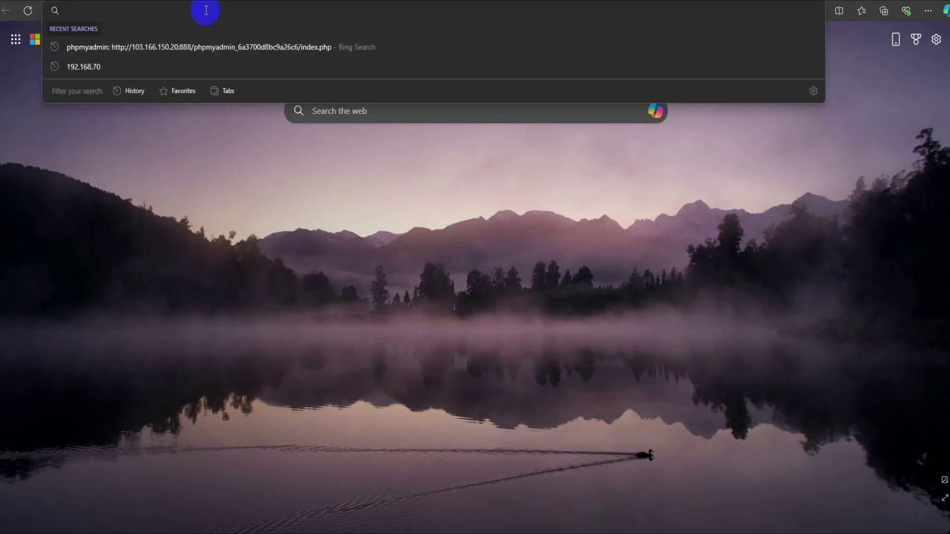
text(hsgqcloud.com)
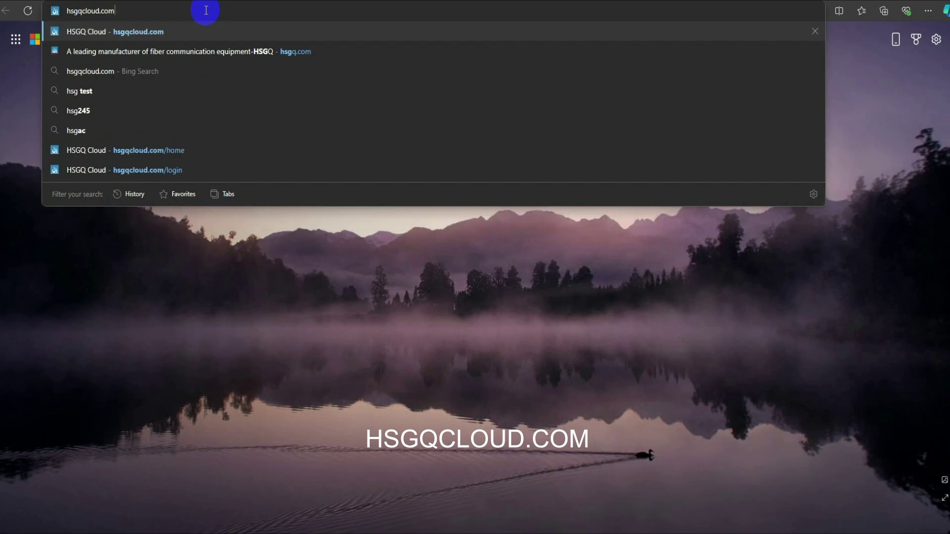
key(Return)
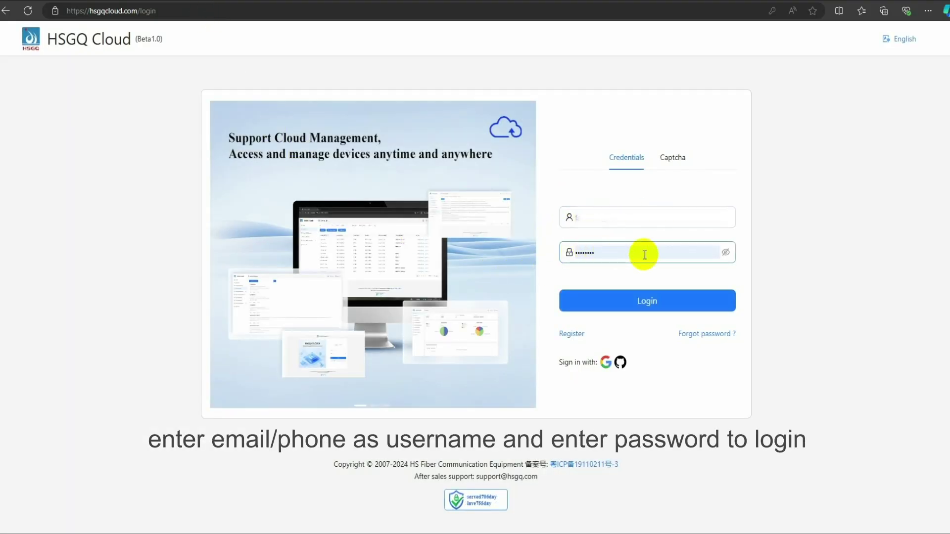
Step: Open the HSGQ Cloud registration form and fill in the nickname and password fields
click(629, 305)
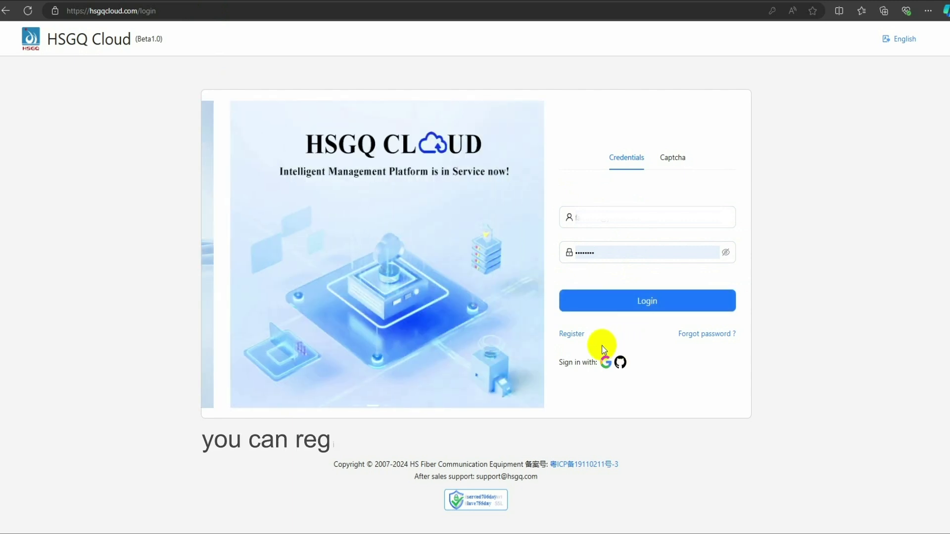
click(572, 340)
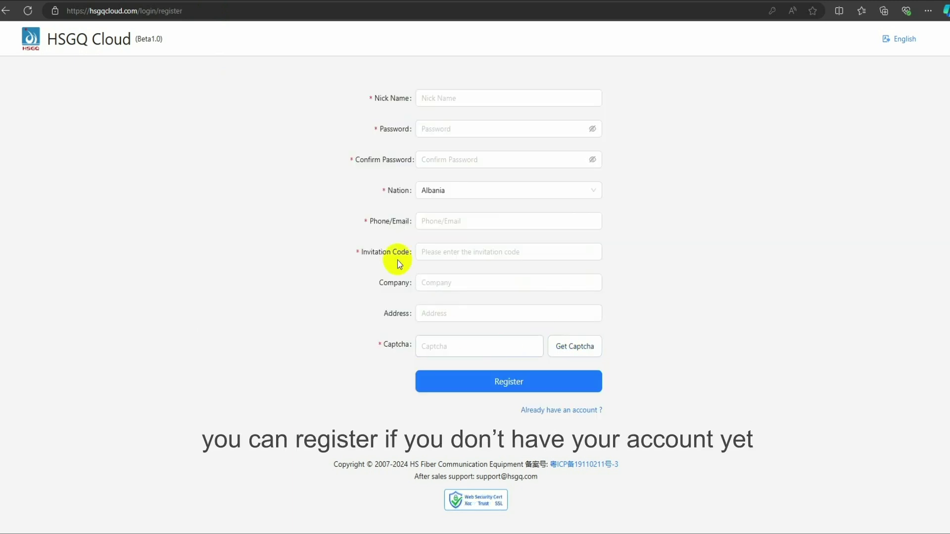
click(428, 96)
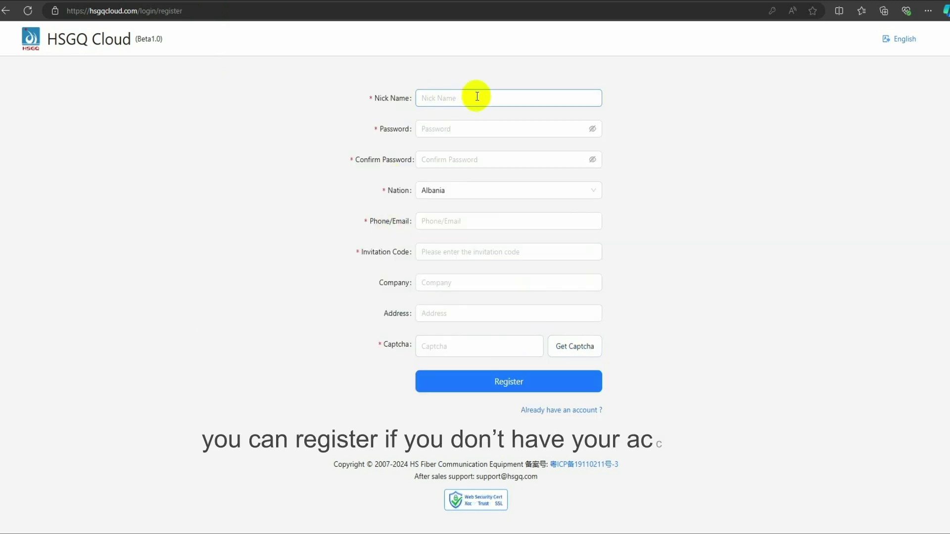
click(436, 126)
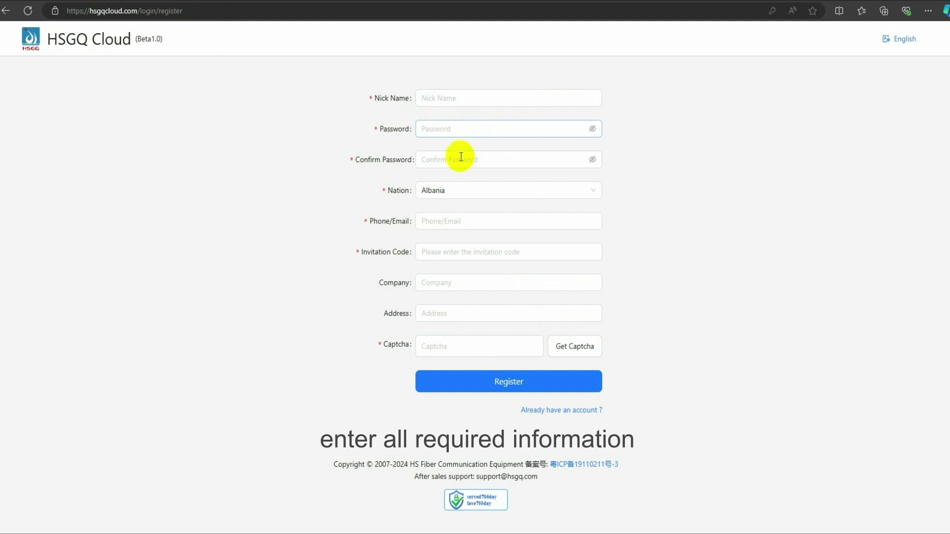
Step: Choose Pakistan as nation, paste the invitation code, then return to the existing-account sign-in
click(459, 193)
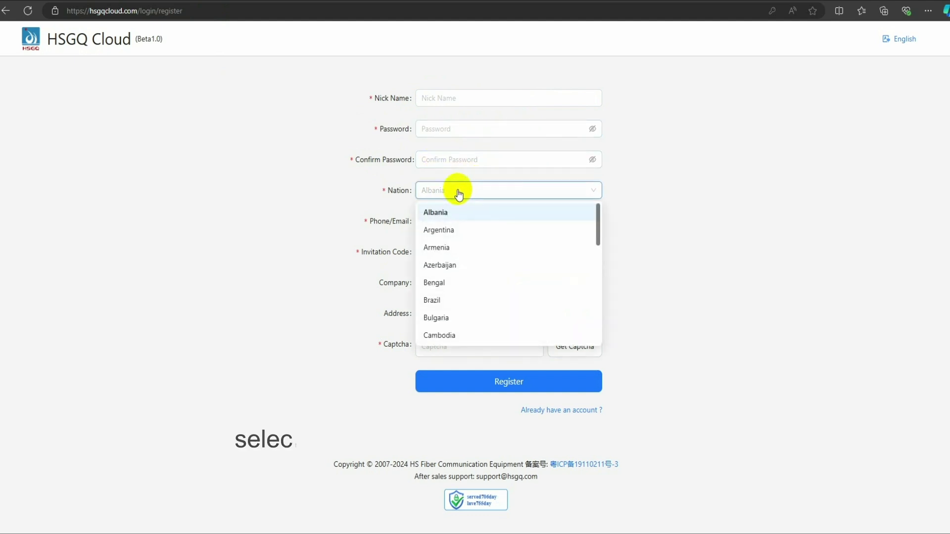
scroll(451, 250, down, 8)
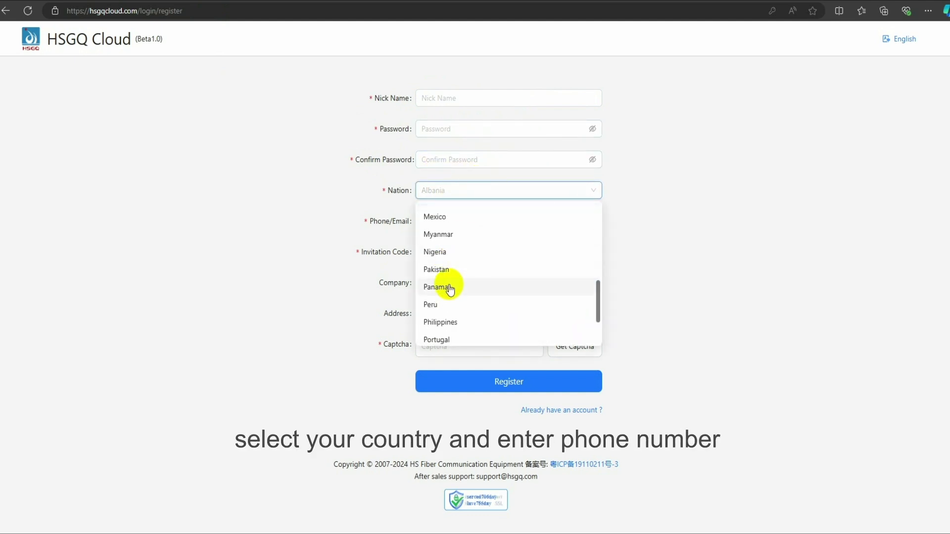
click(440, 268)
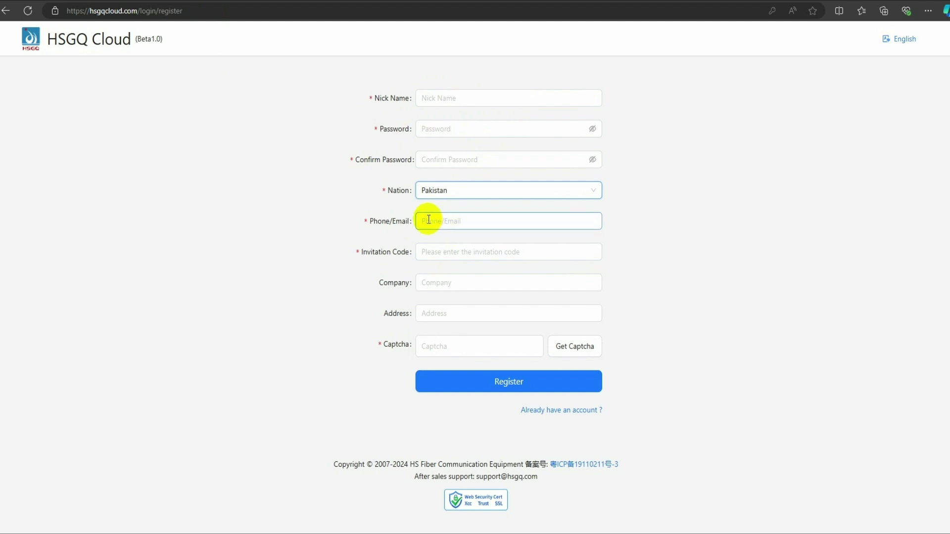
click(457, 252)
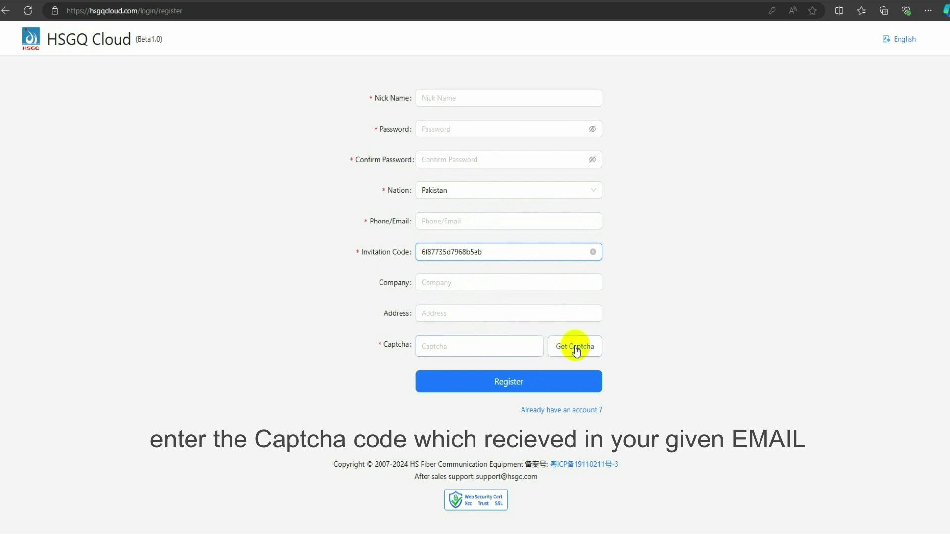
click(550, 412)
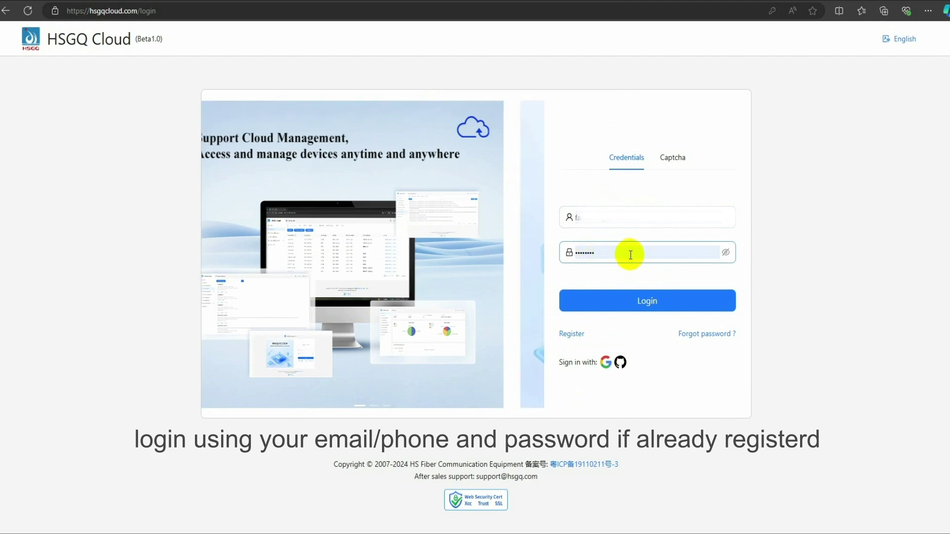
Step: Log in to HSGQ Cloud and open the Device List showing 15 registered OLTs
click(637, 308)
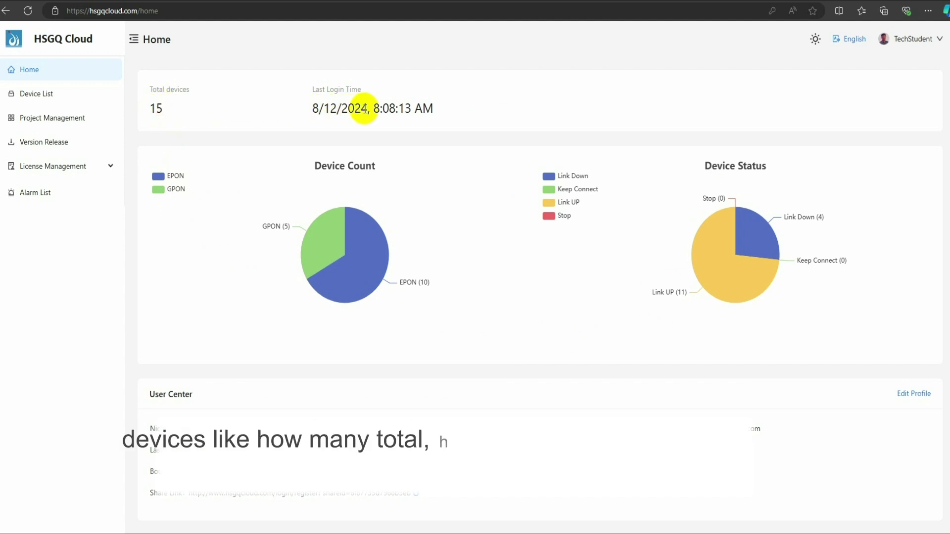
mouse_move(339, 245)
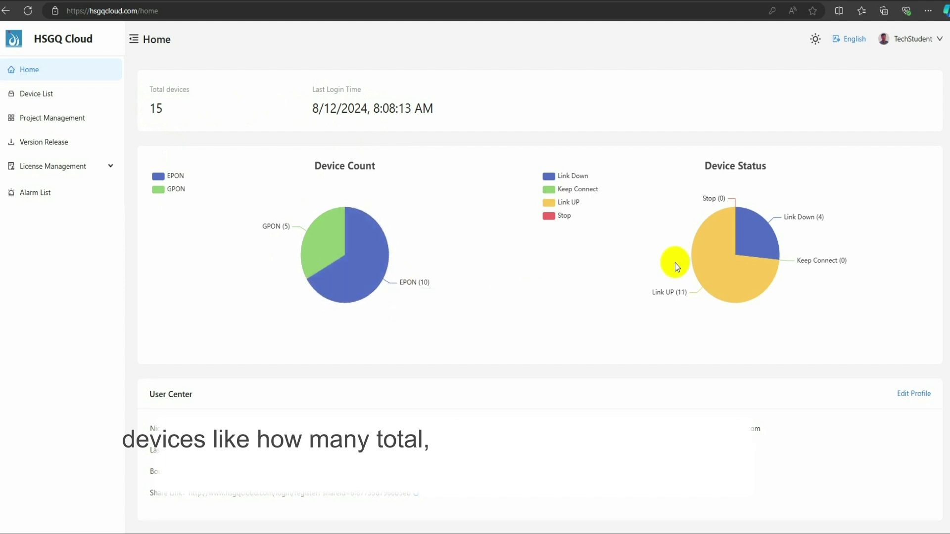
mouse_move(707, 278)
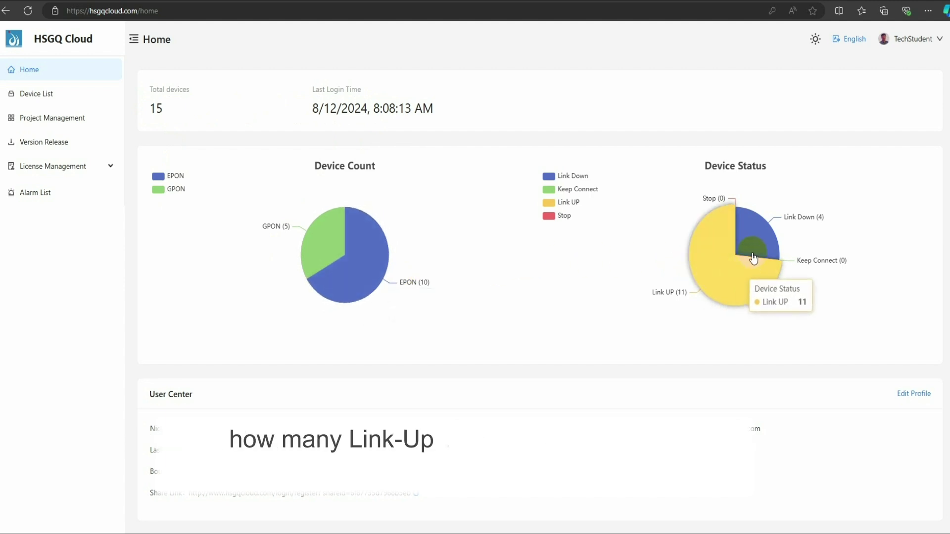
mouse_move(747, 249)
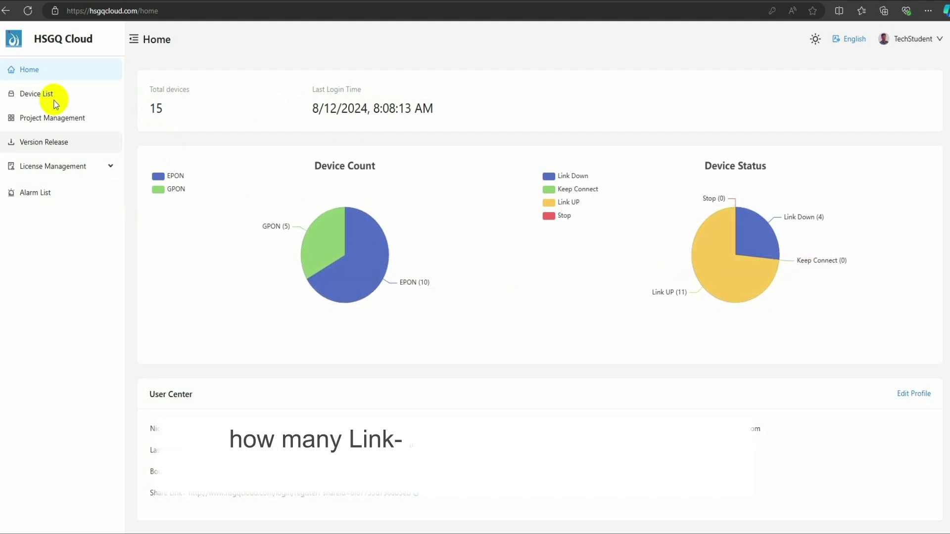
click(29, 94)
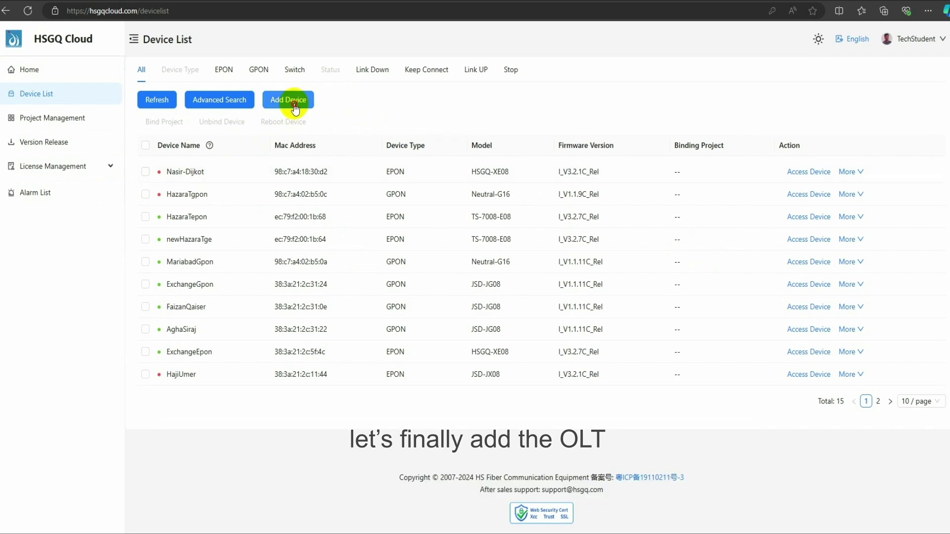
Step: Add device Gpon-1Port with its saved device ID and MAC under the Default project
click(293, 101)
click(436, 113)
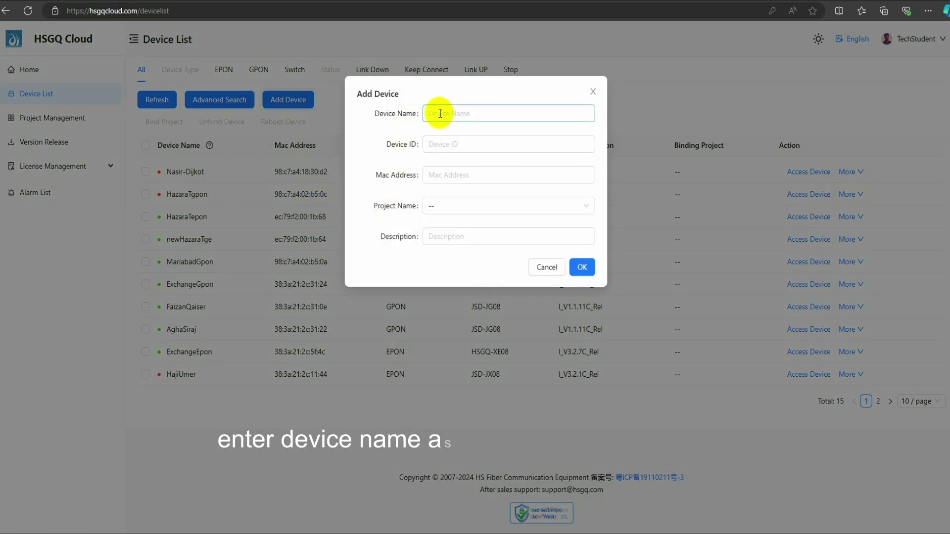
click(453, 144)
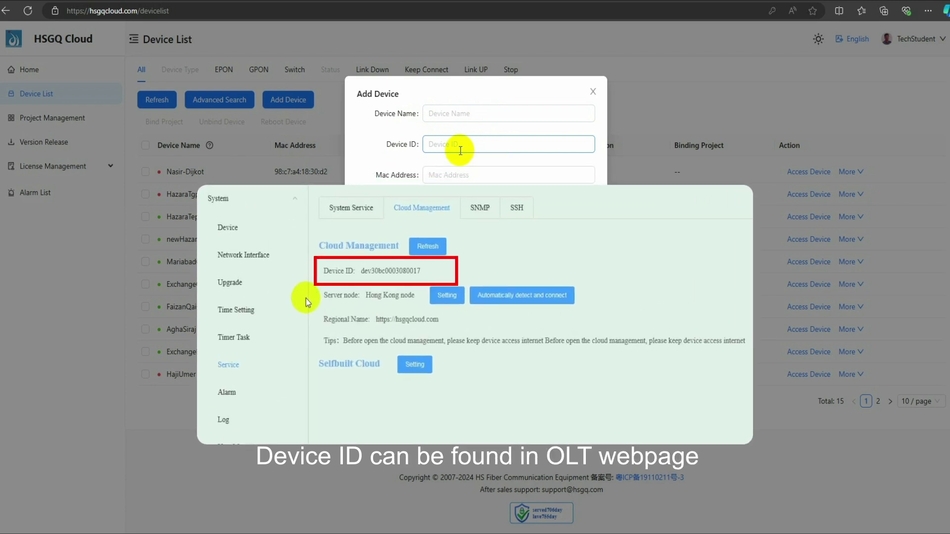
click(454, 175)
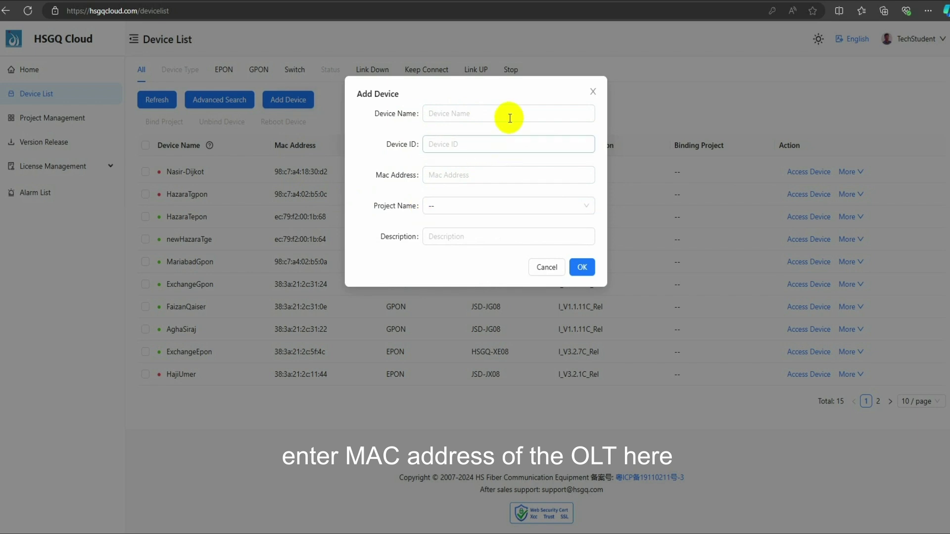
click(490, 115)
click(463, 154)
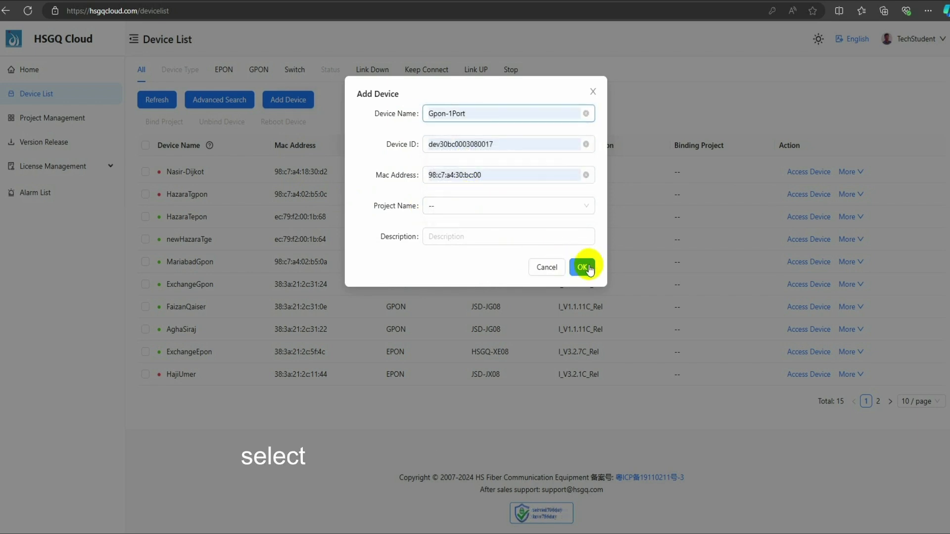
click(424, 206)
click(452, 243)
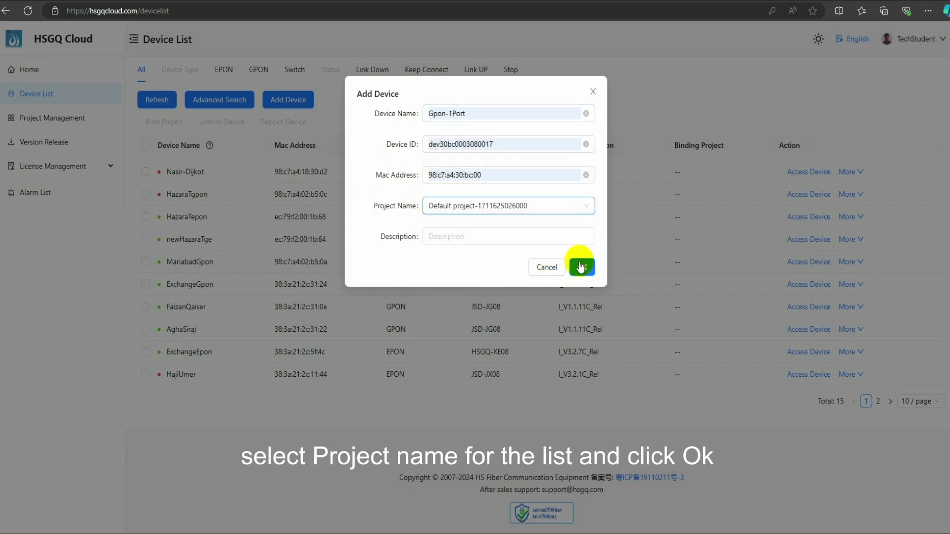
click(584, 268)
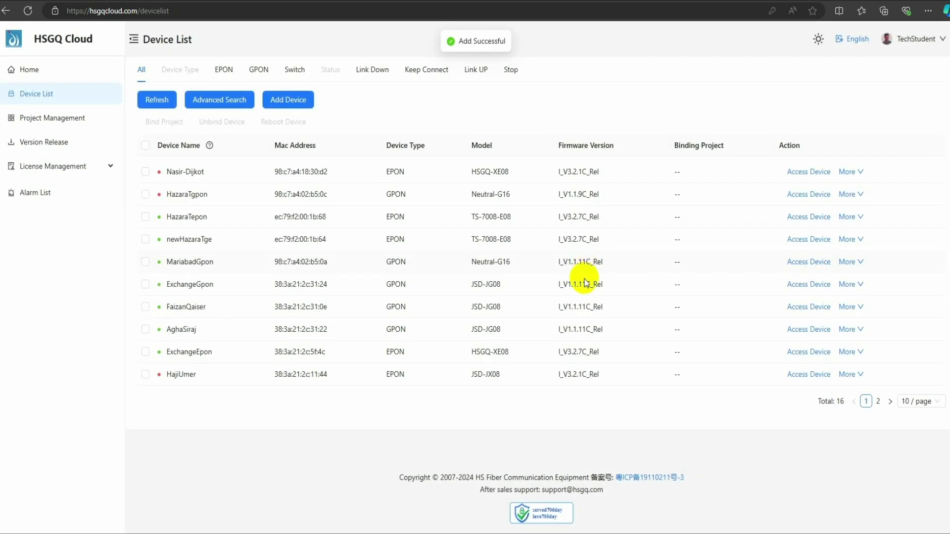
Step: From the GPON devices, remotely open Gpon-1Port's OLT login page on port 30064
click(258, 72)
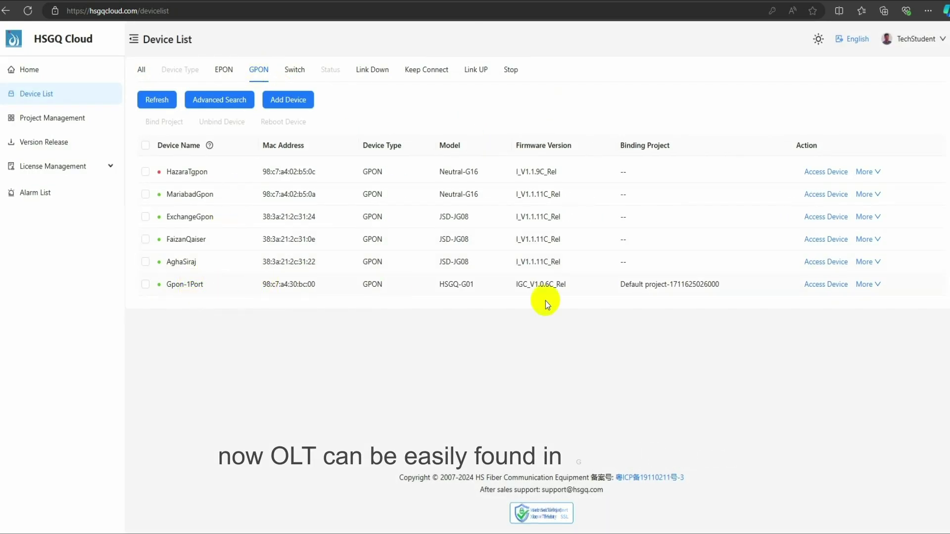
click(824, 286)
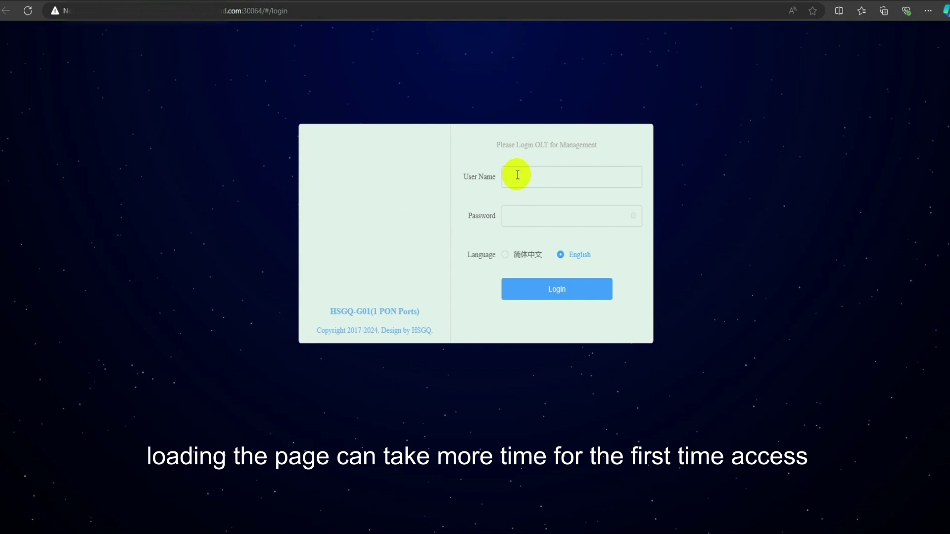
click(545, 172)
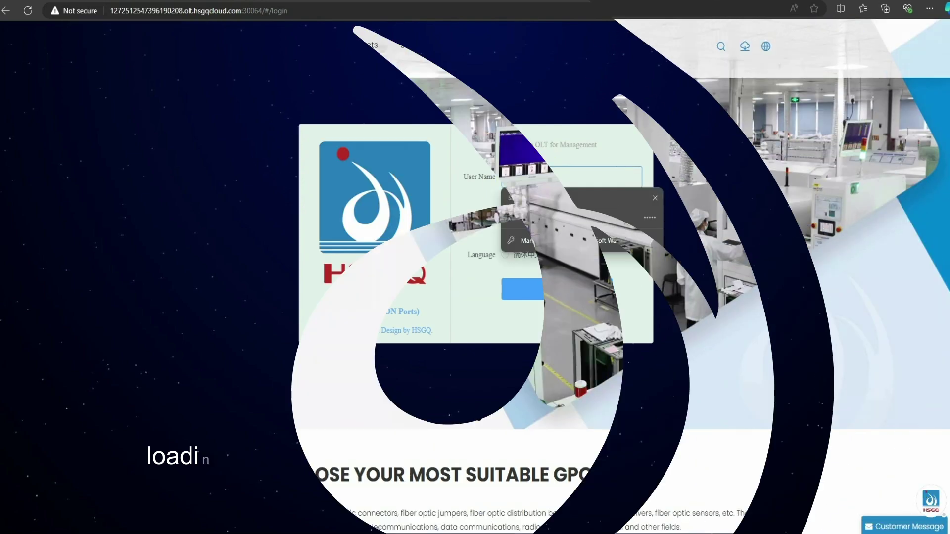